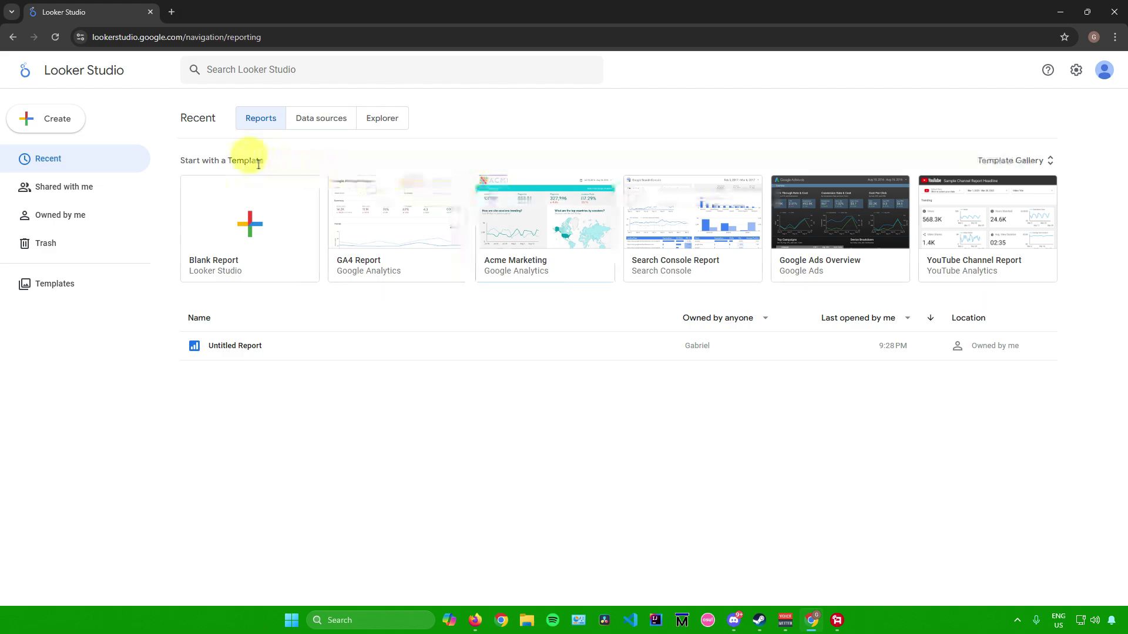
# Step: Create a new report
pyautogui.click(61, 119)
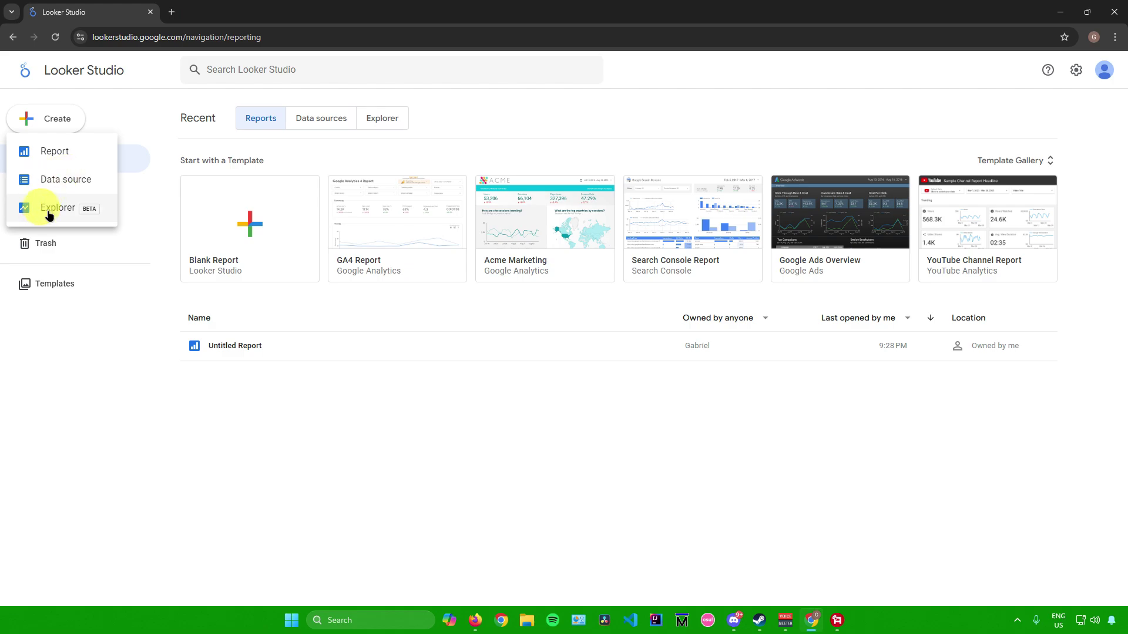
pyautogui.click(52, 153)
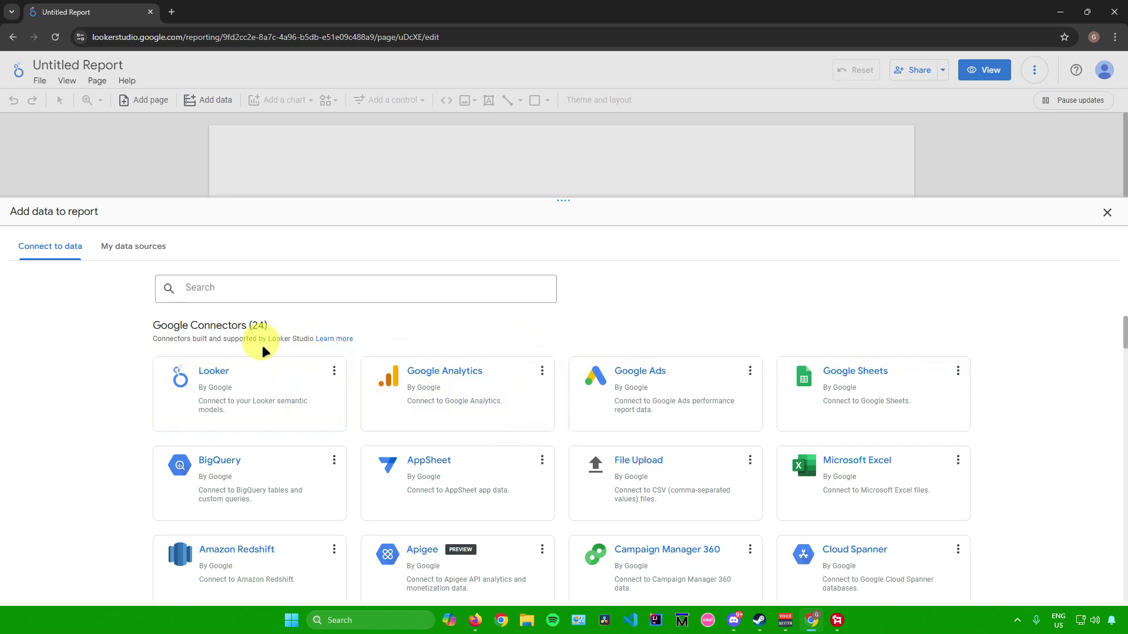
# Step: Browse the Google and partner connectors available for adding data to the report
pyautogui.scroll(-2, 247, 335)
pyautogui.scroll(2, 178, 325)
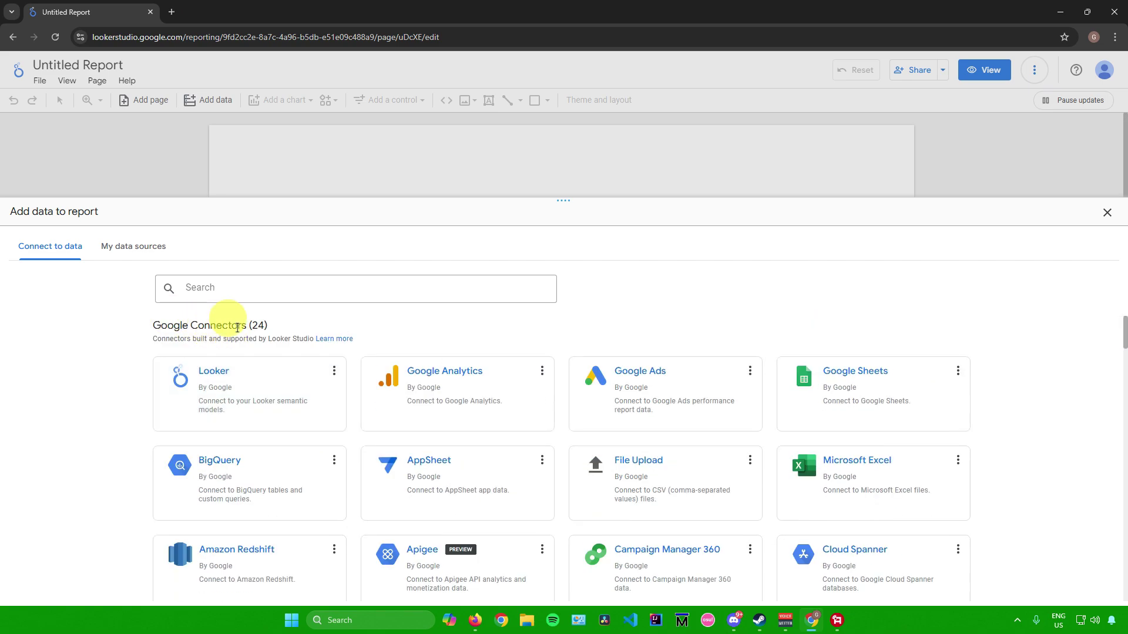
pyautogui.scroll(-12, 861, 405)
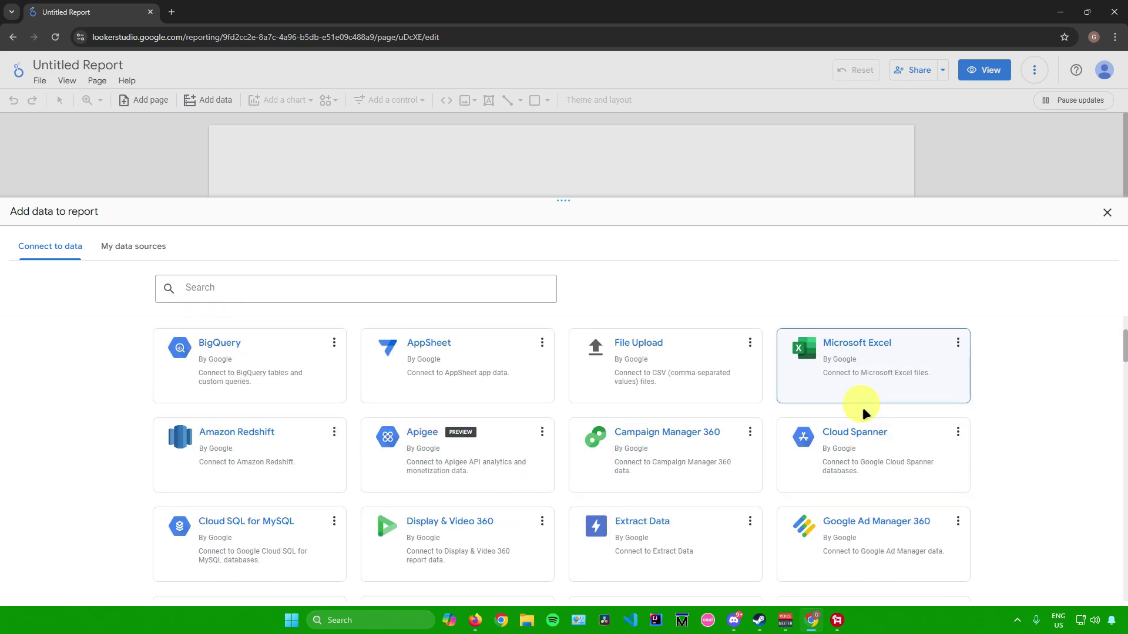
pyautogui.scroll(8, 817, 400)
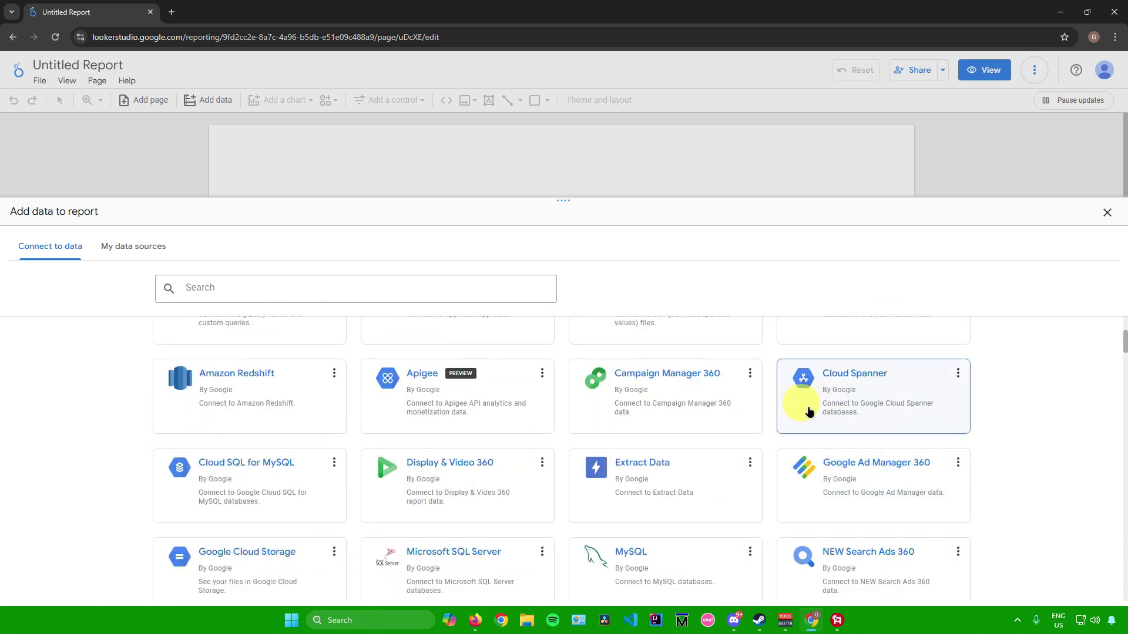
pyautogui.scroll(-1, 730, 382)
pyautogui.scroll(-8, 640, 373)
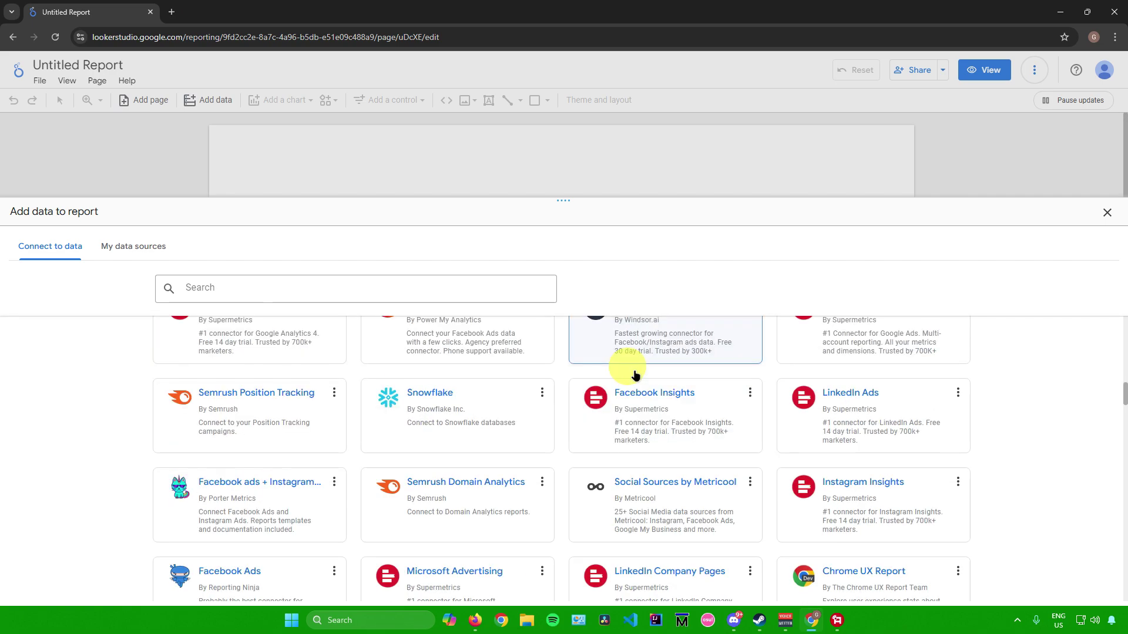
pyautogui.scroll(12, 584, 352)
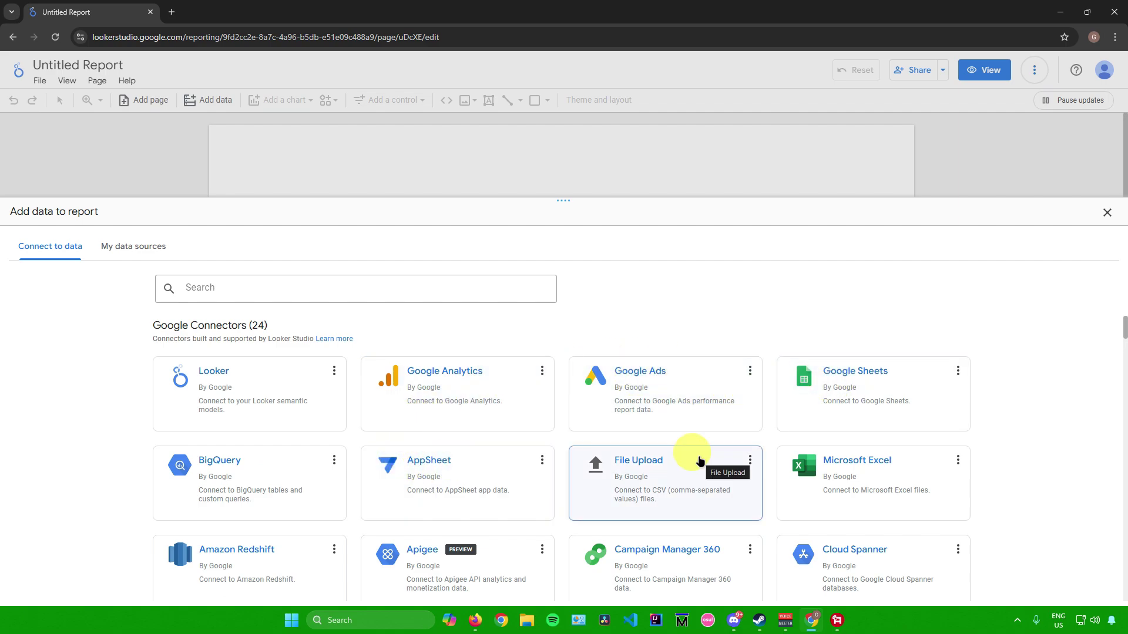
pyautogui.scroll(-10, 830, 470)
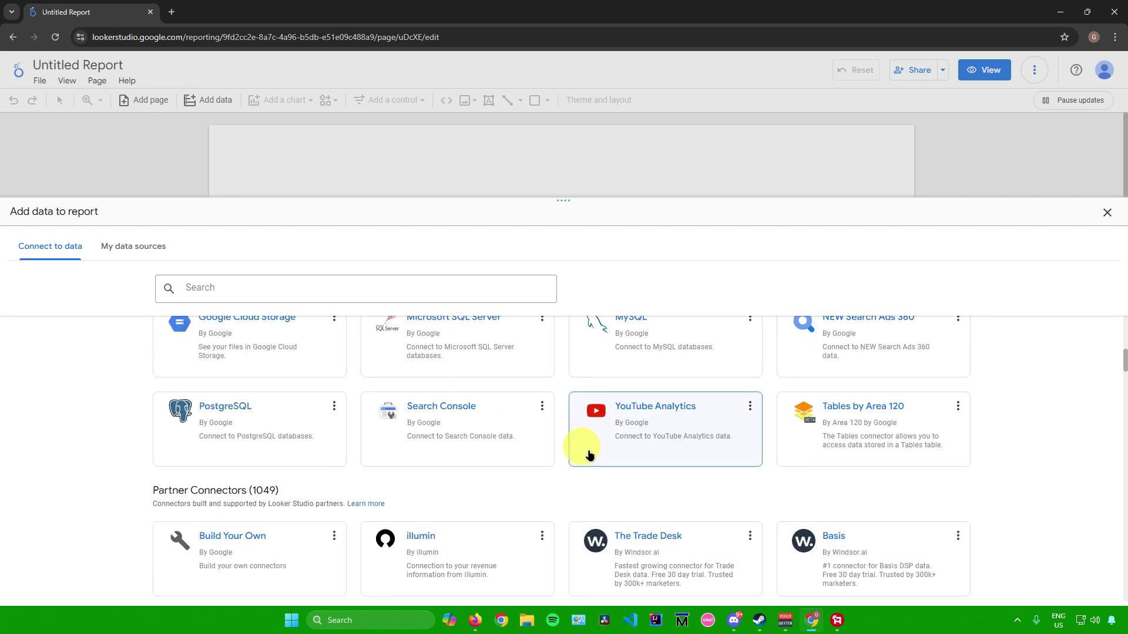
pyautogui.scroll(-12, 423, 415)
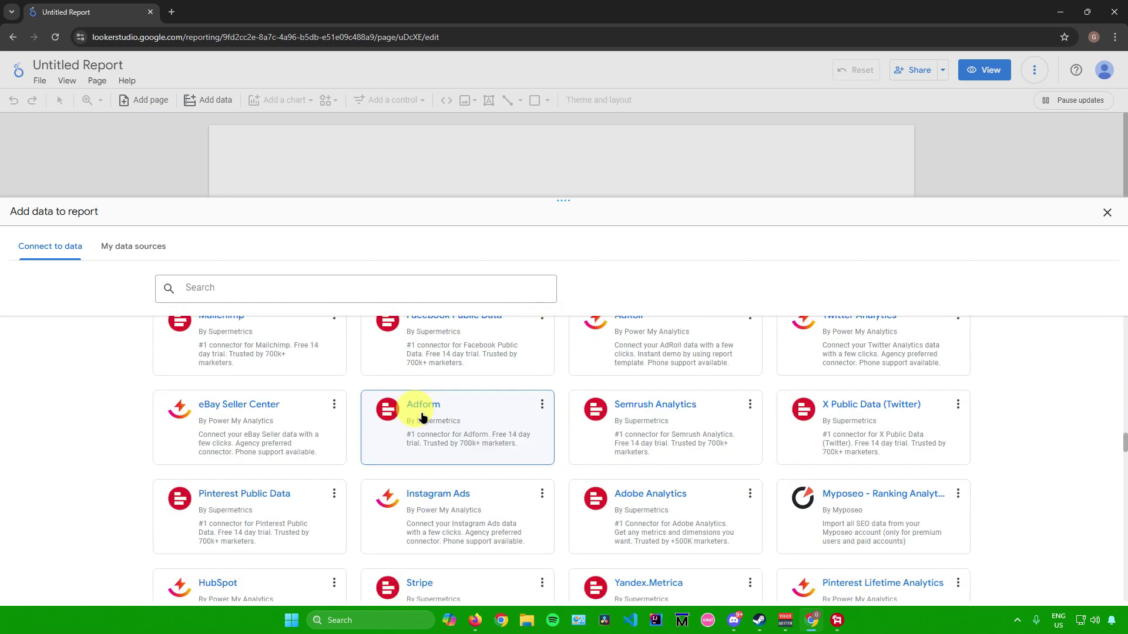
pyautogui.scroll(-12, 423, 415)
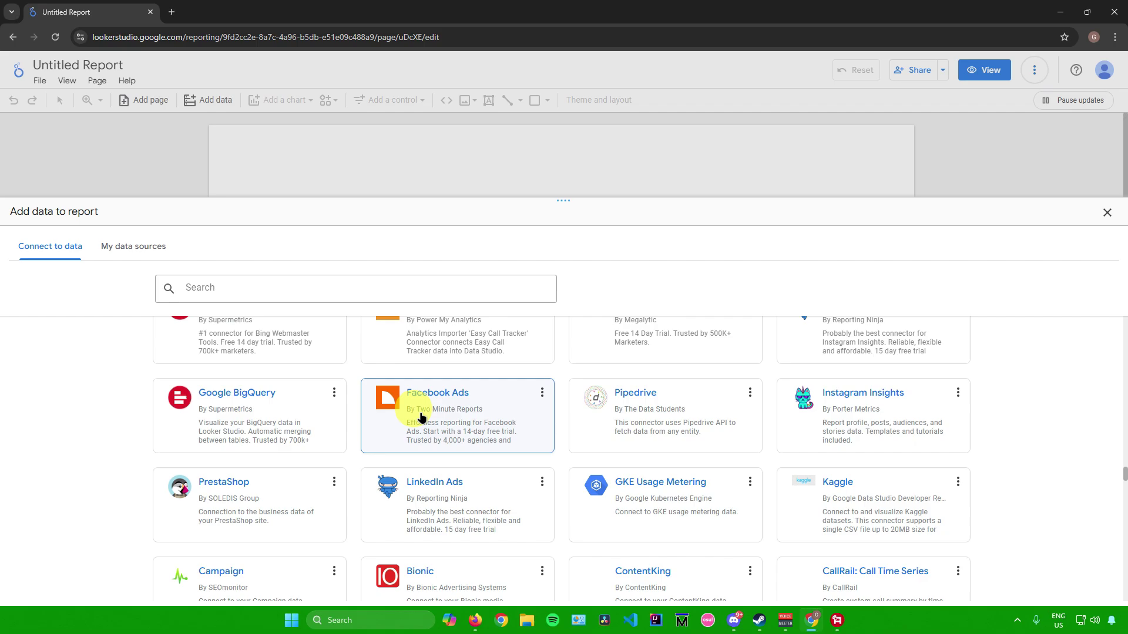
pyautogui.scroll(-12, 417, 399)
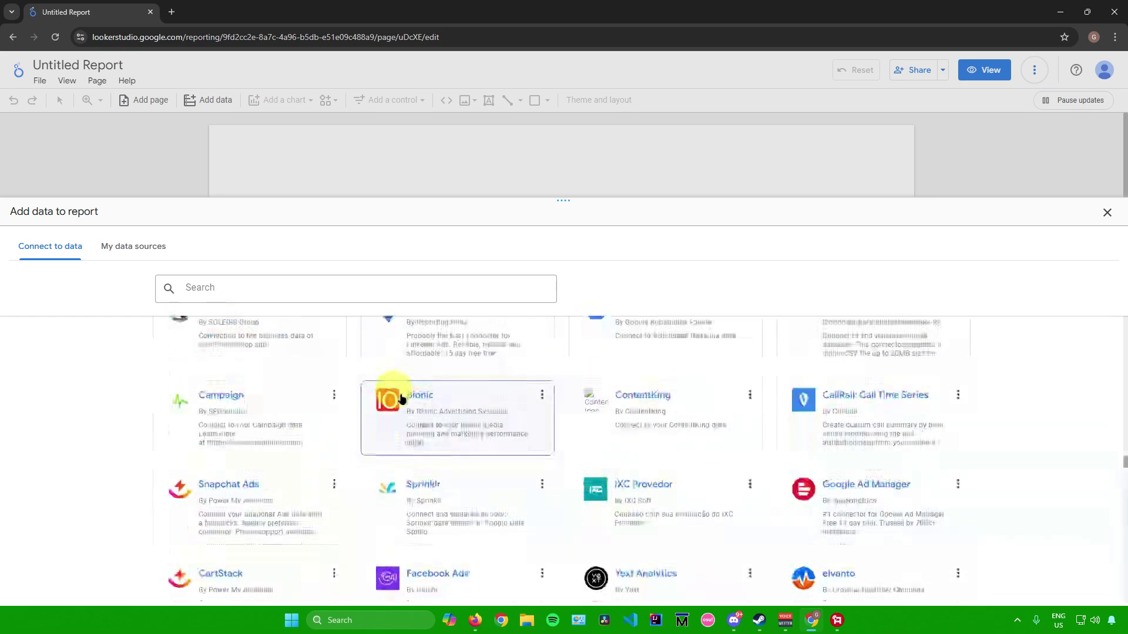
pyautogui.scroll(5, 405, 376)
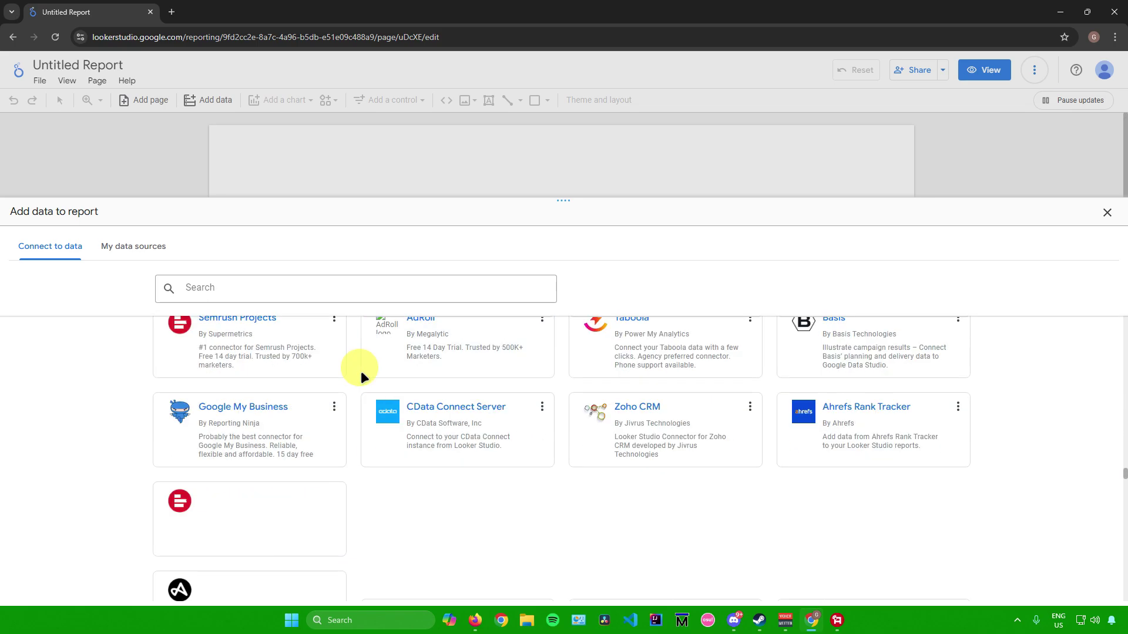
pyautogui.scroll(15, 360, 376)
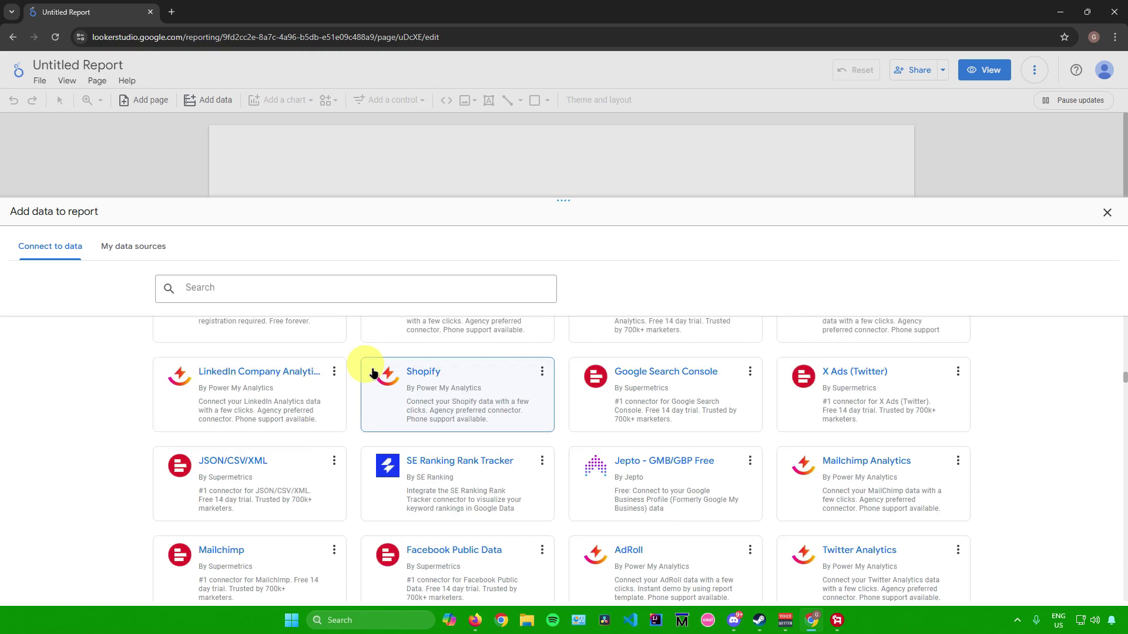
pyautogui.scroll(5, 361, 388)
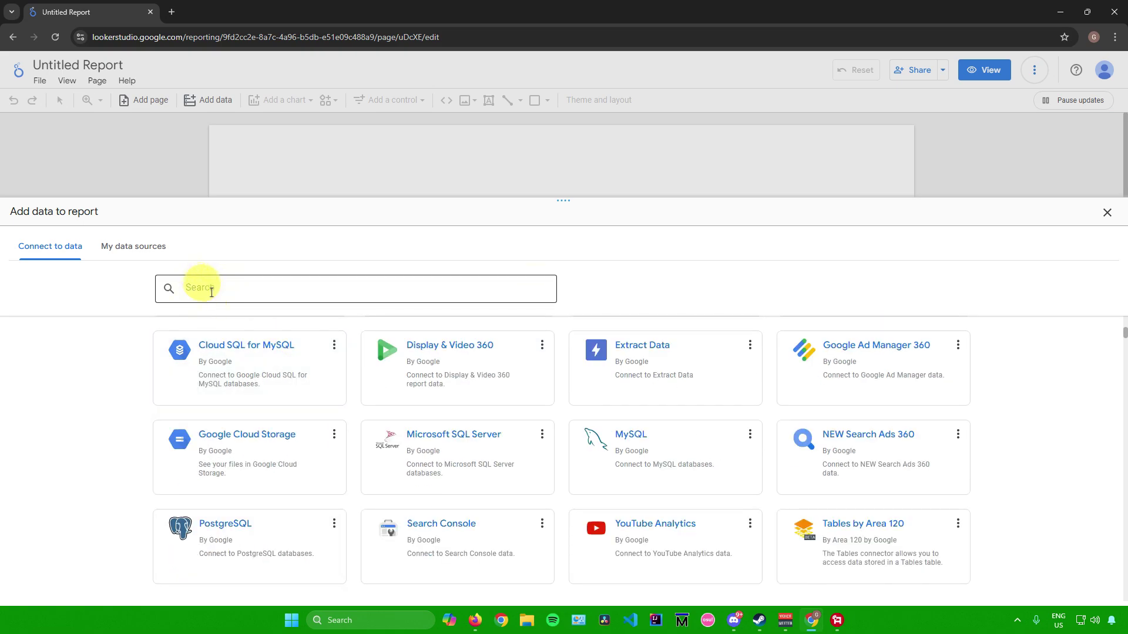
pyautogui.scroll(3, 412, 372)
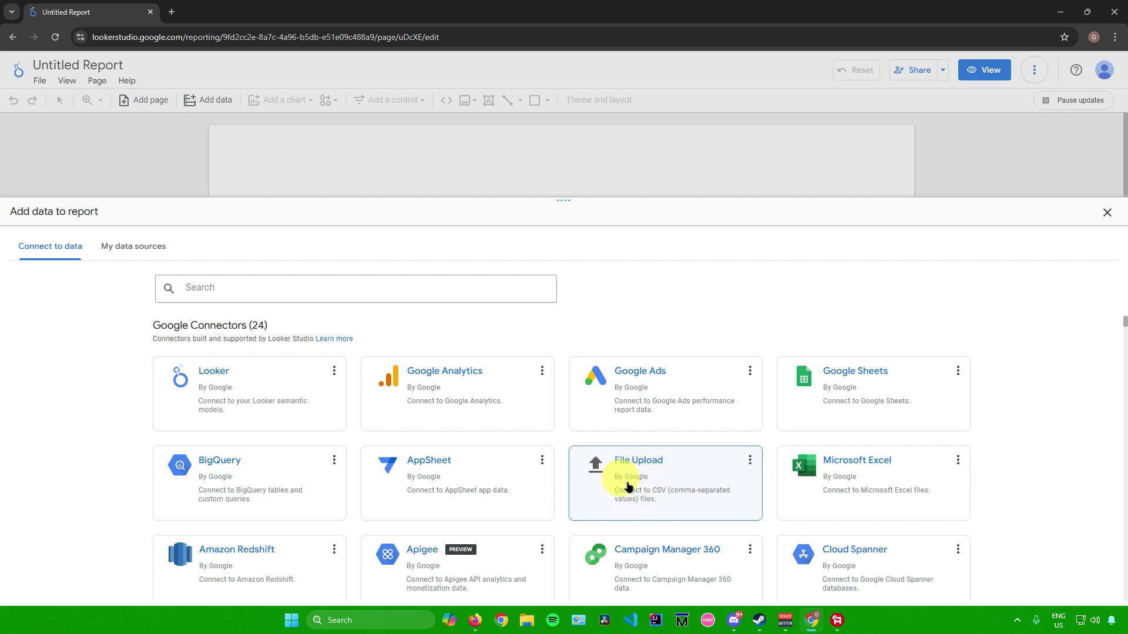
# Step: Open sample.csv from the desktop in VS Code and examine its column headers and order records
pyautogui.click(1060, 11)
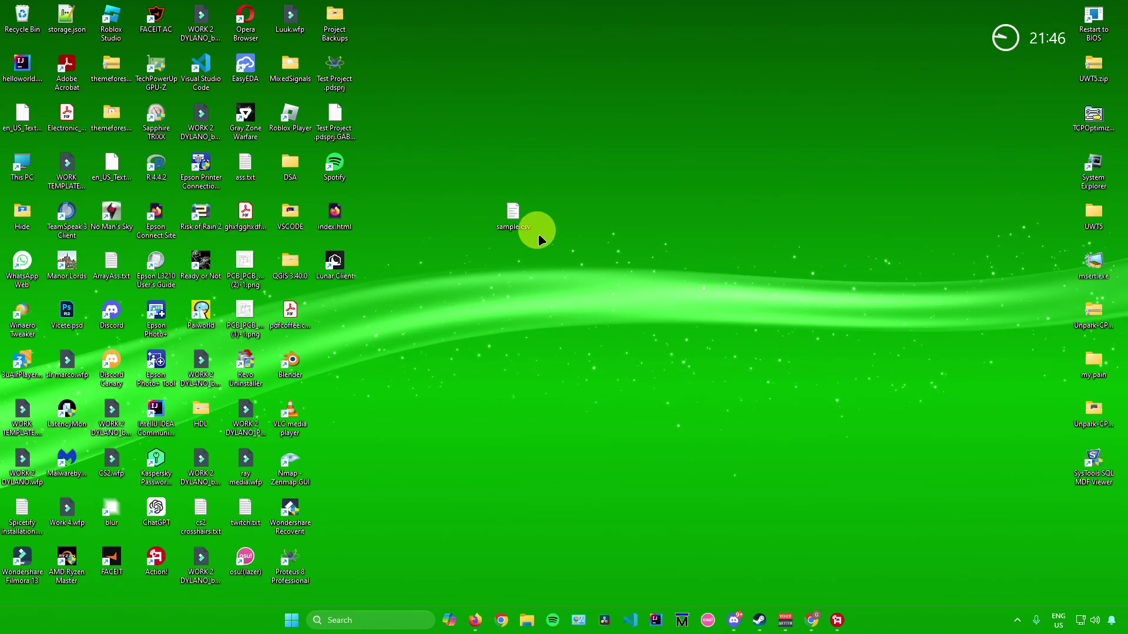
pyautogui.doubleClick(511, 212)
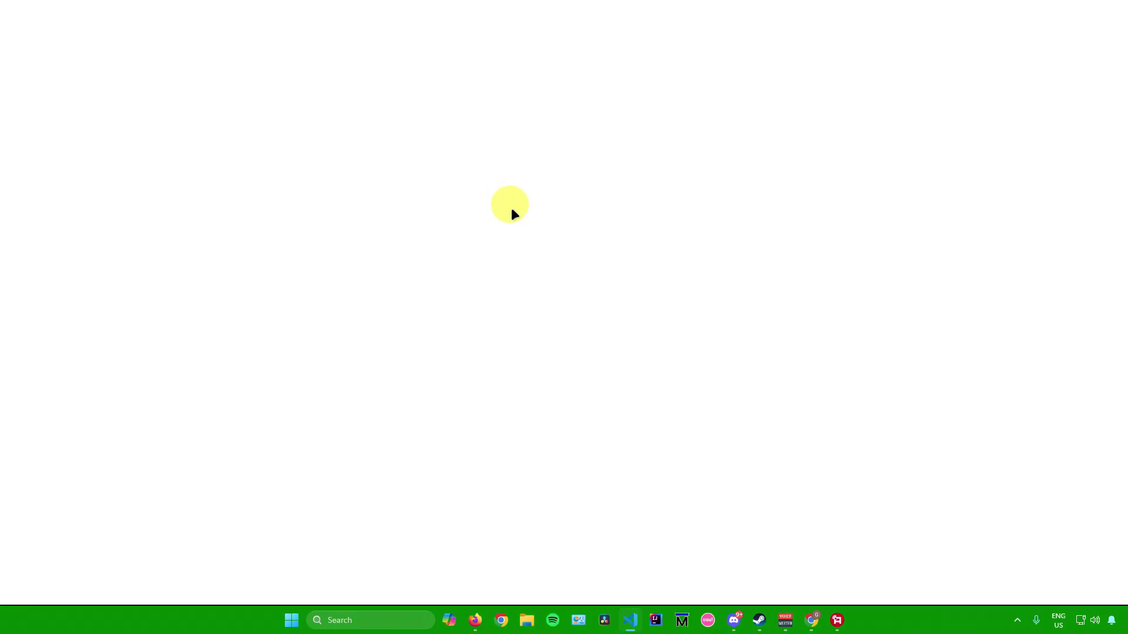
pyautogui.click(573, 83)
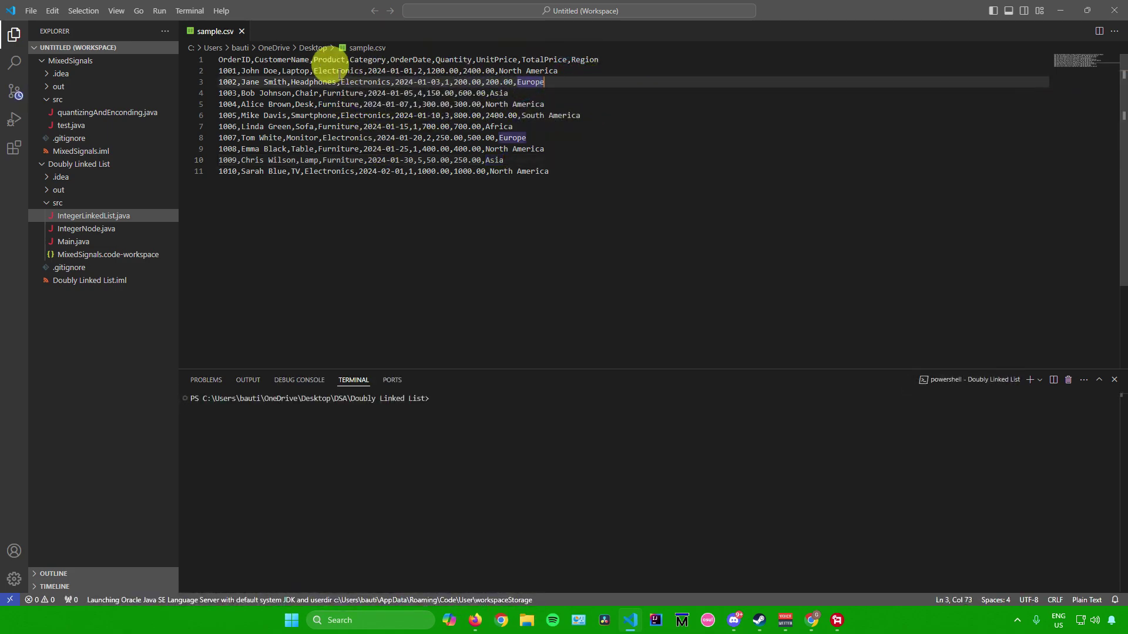
pyautogui.moveTo(219, 60); pyautogui.dragTo(790, 117)
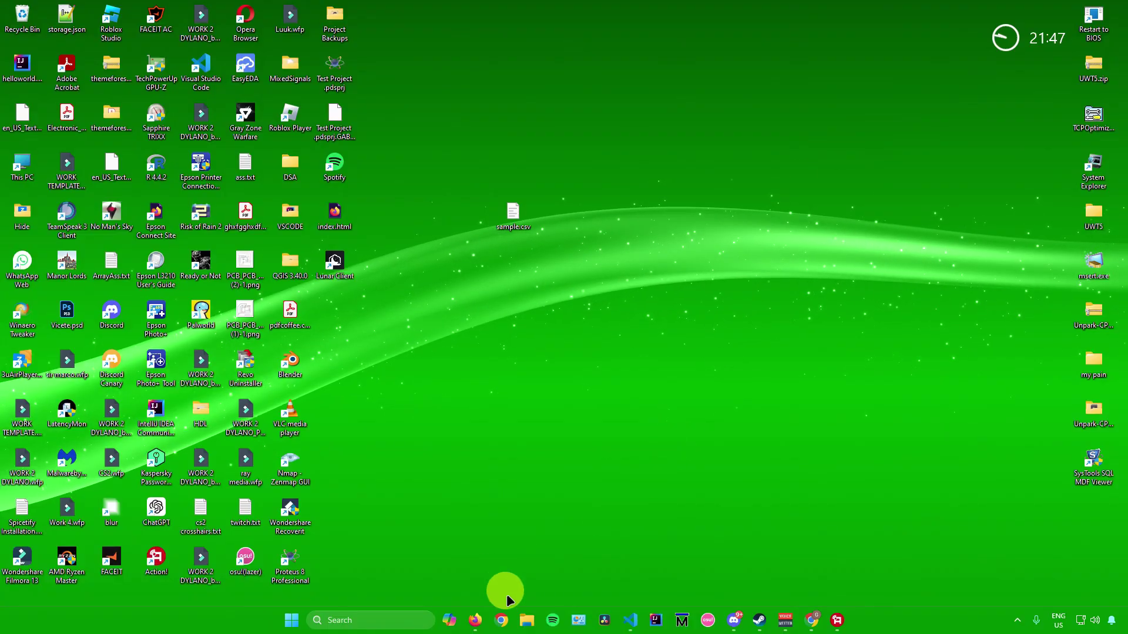
# Step: Switch back to Looker Studio in Chrome and upload sample.csv from the Desktop folder using the File Upload connector
pyautogui.click(811, 620)
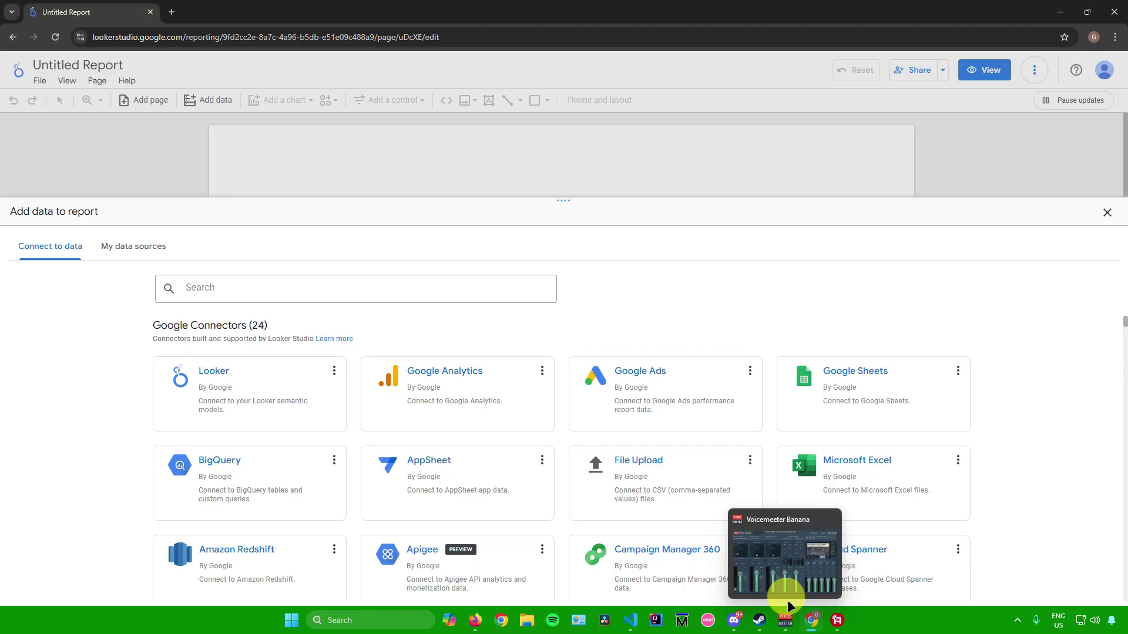
pyautogui.scroll(-1, 635, 435)
pyautogui.click(635, 427)
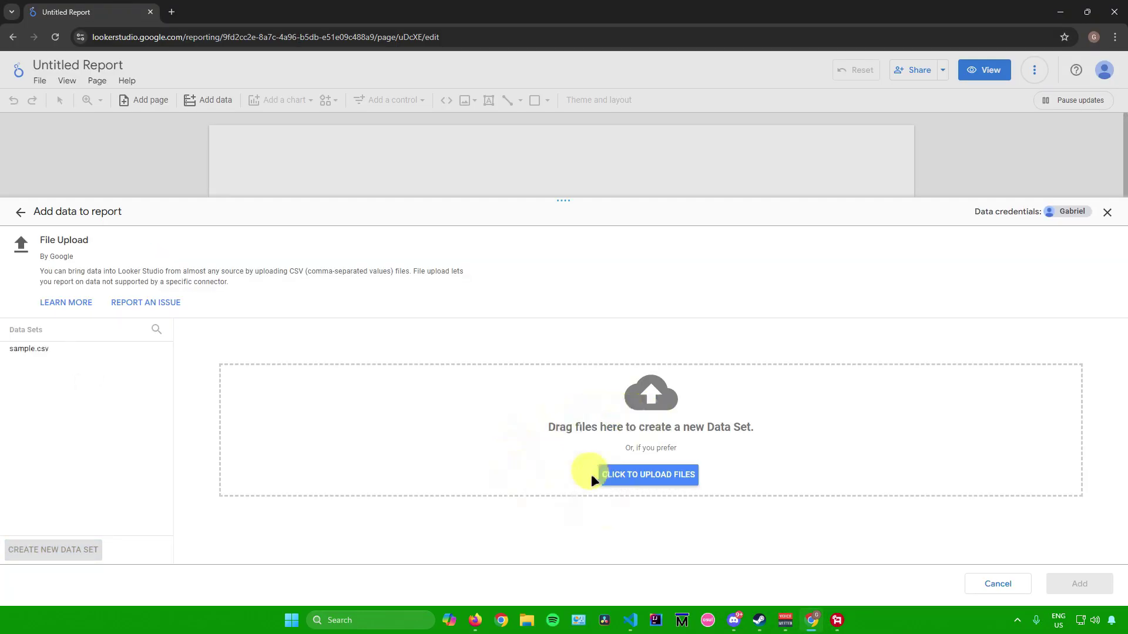
pyautogui.click(646, 474)
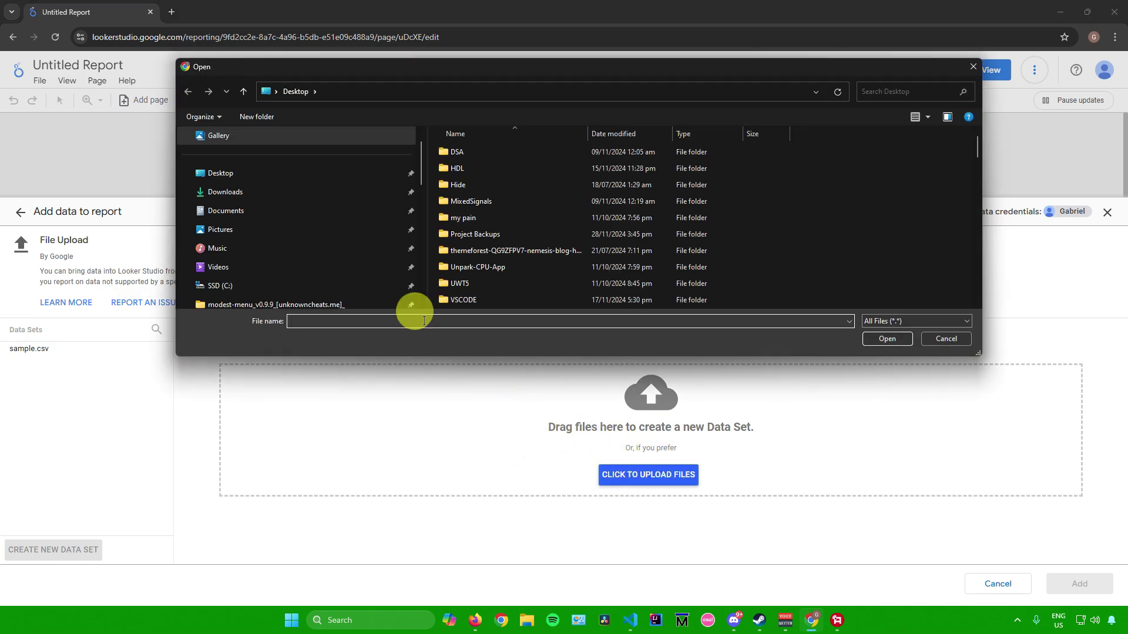
pyautogui.click(299, 183)
pyautogui.scroll(-5, 536, 229)
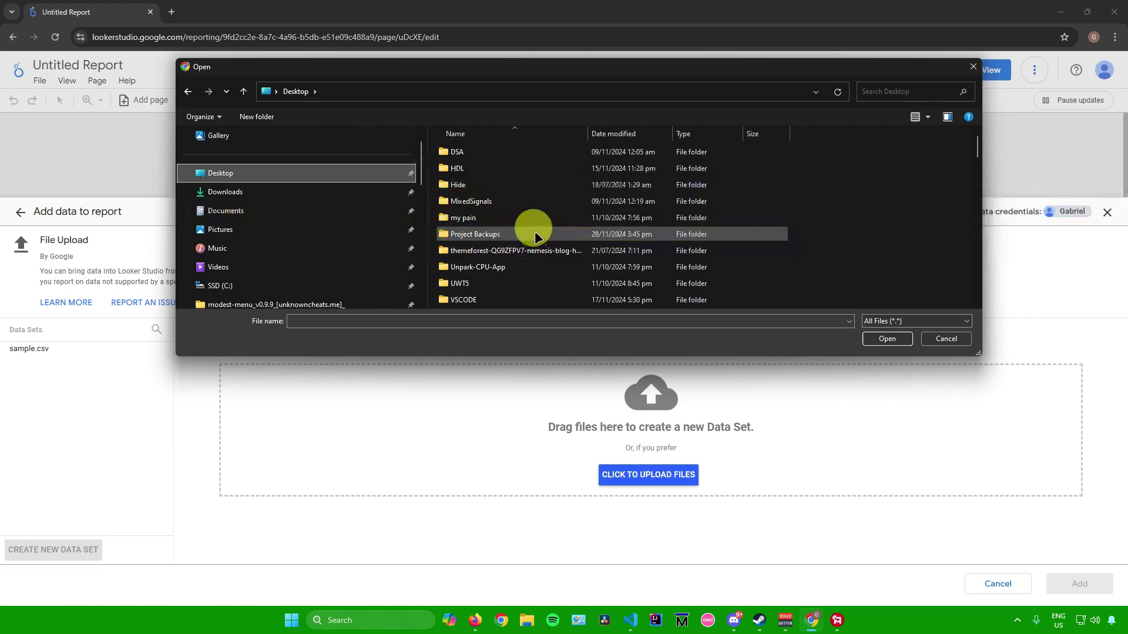
pyautogui.scroll(-8, 537, 229)
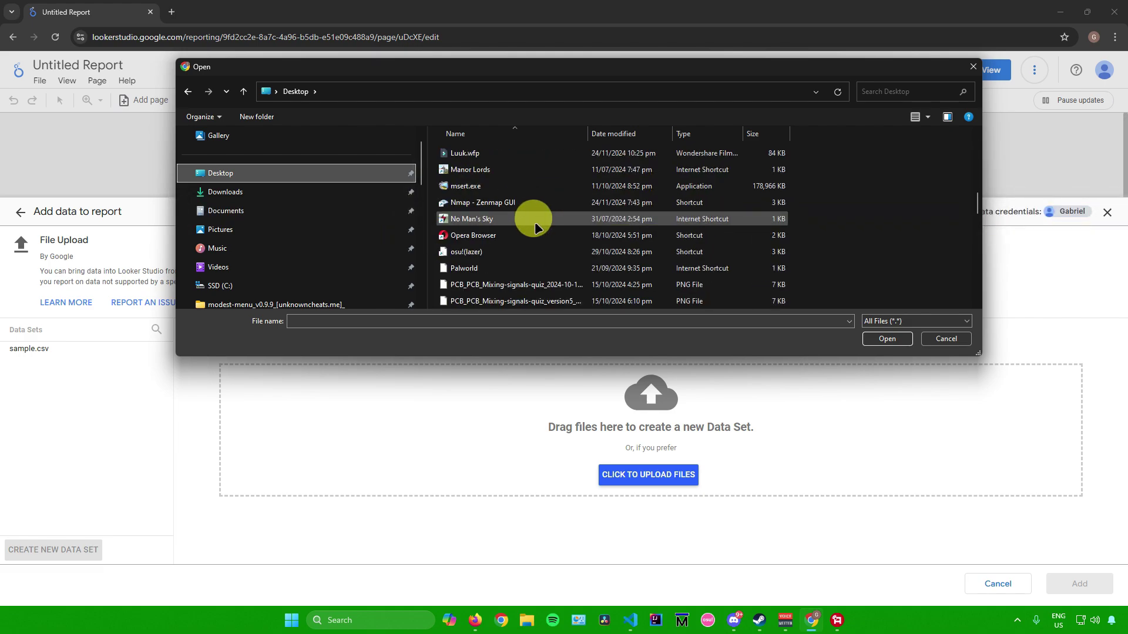
pyautogui.scroll(-2, 531, 223)
pyautogui.scroll(-1, 508, 242)
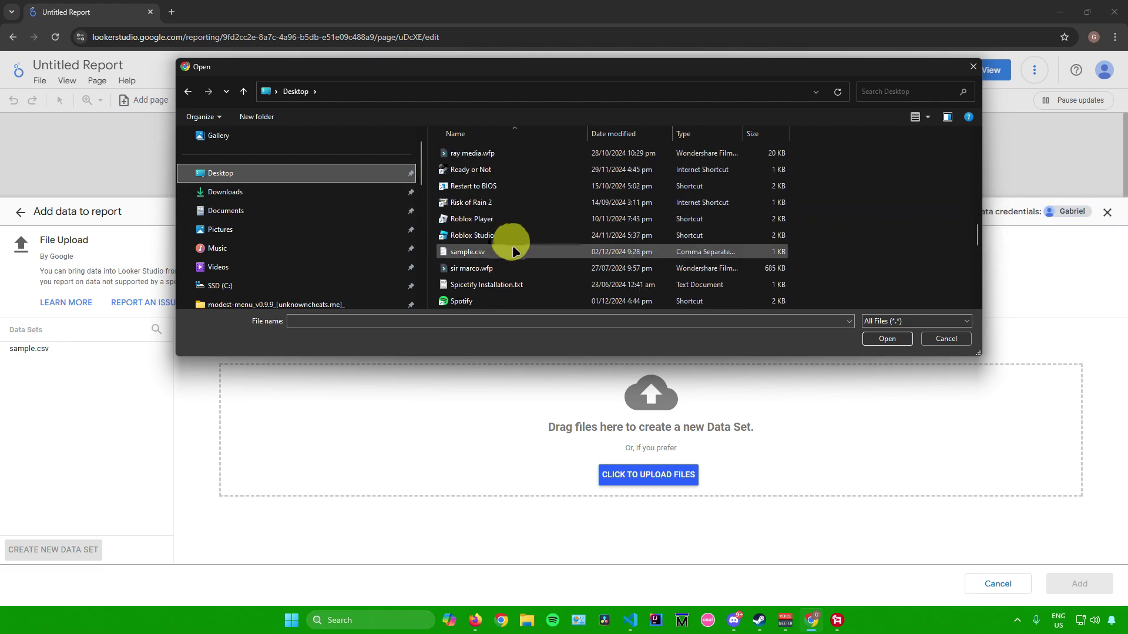
pyautogui.click(511, 252)
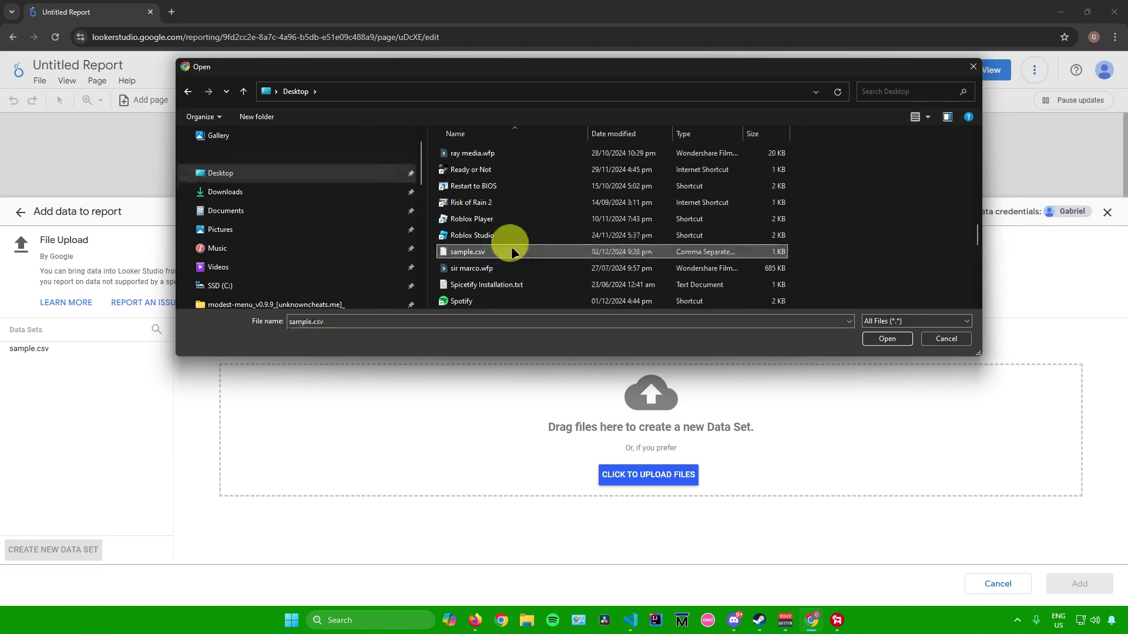
pyautogui.click(883, 339)
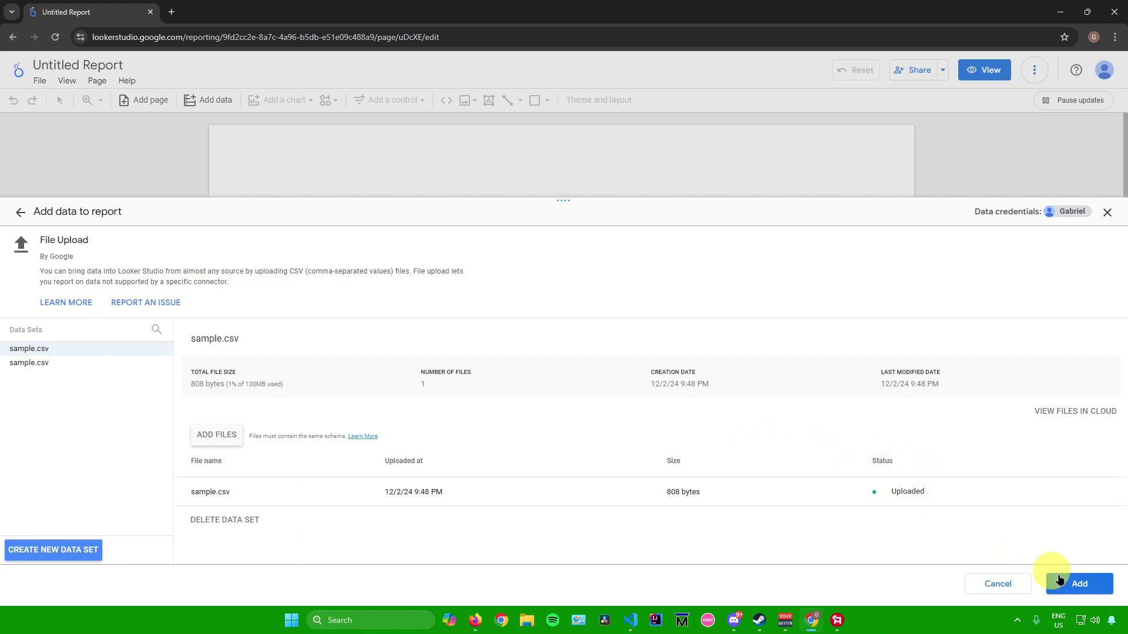
# Step: Add the uploaded sample.csv data set to the report and shift its table slightly down and to the right on the page
pyautogui.click(1079, 583)
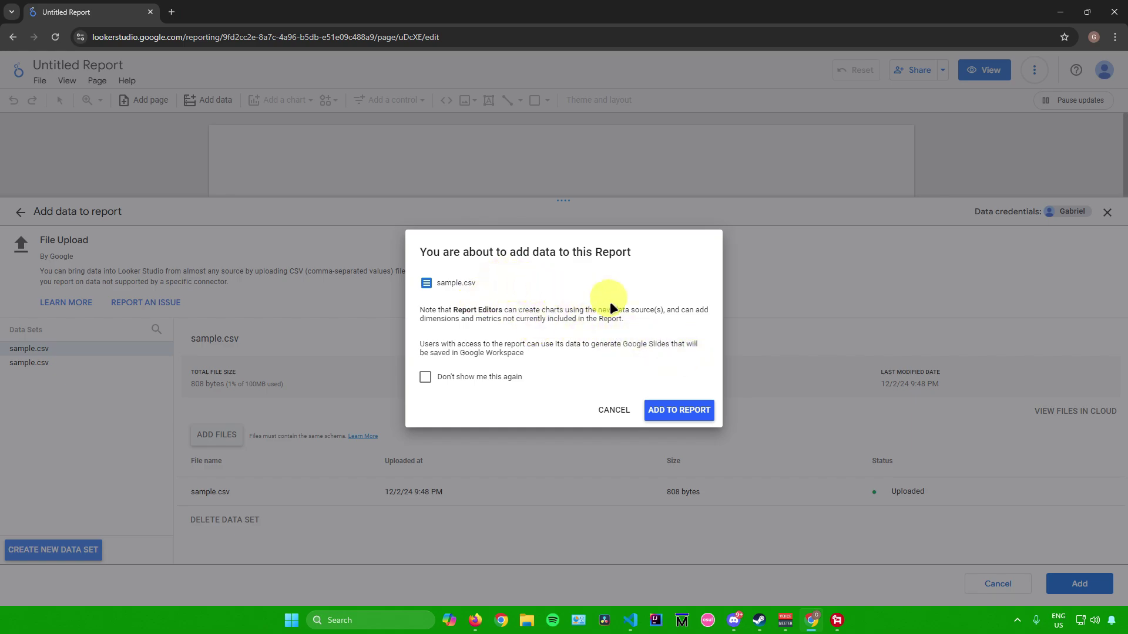
pyautogui.click(672, 412)
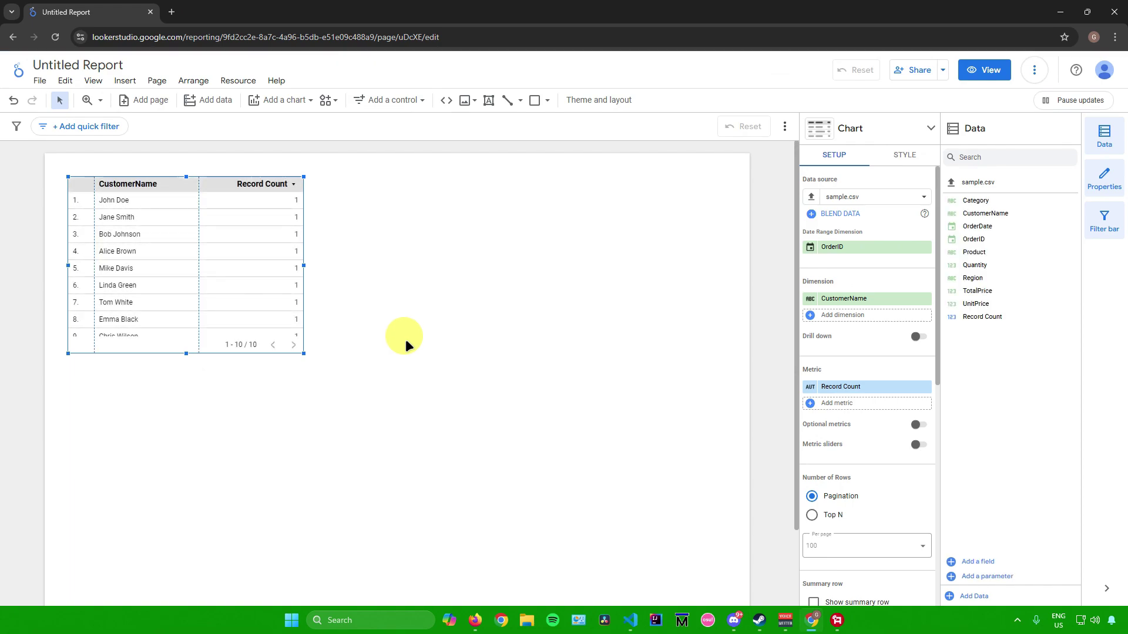
pyautogui.moveTo(183, 189); pyautogui.dragTo(213, 218)
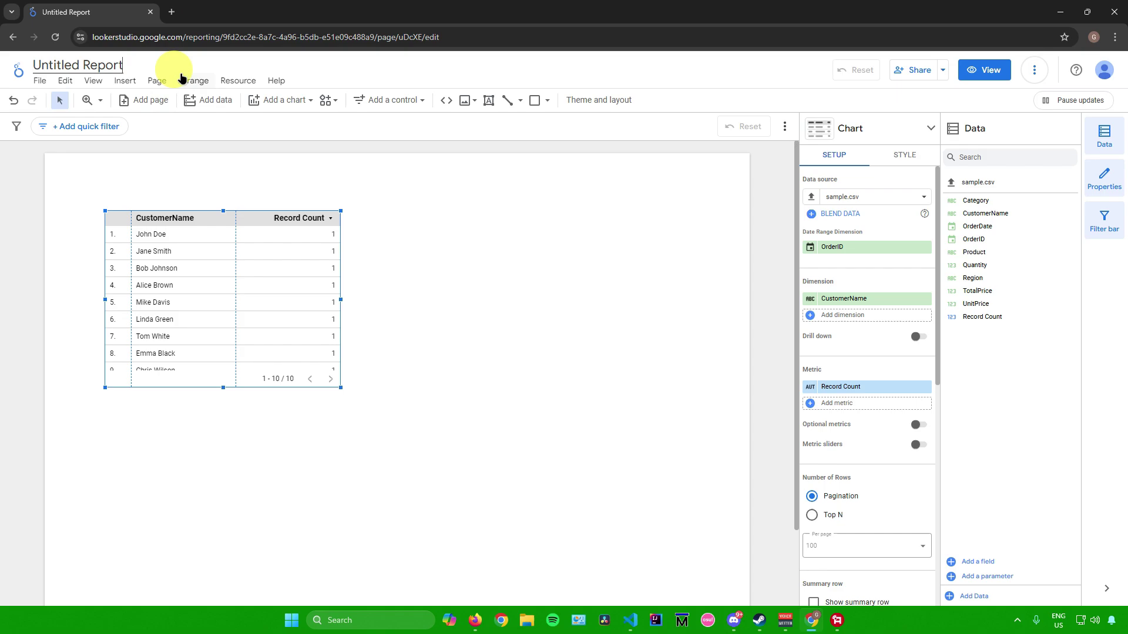
# Step: Rename the report as Customer Report
pyautogui.press('BackSpace')
pyautogui.press('BackSpace')
pyautogui.press('BackSpace')
pyautogui.press('BackSpace')
pyautogui.press('BackSpace')
pyautogui.press('BackSpace')
pyautogui.press('BackSpace')
pyautogui.press('BackSpace')
pyautogui.press('BackSpace')
pyautogui.press('BackSpace')
pyautogui.press('BackSpace')
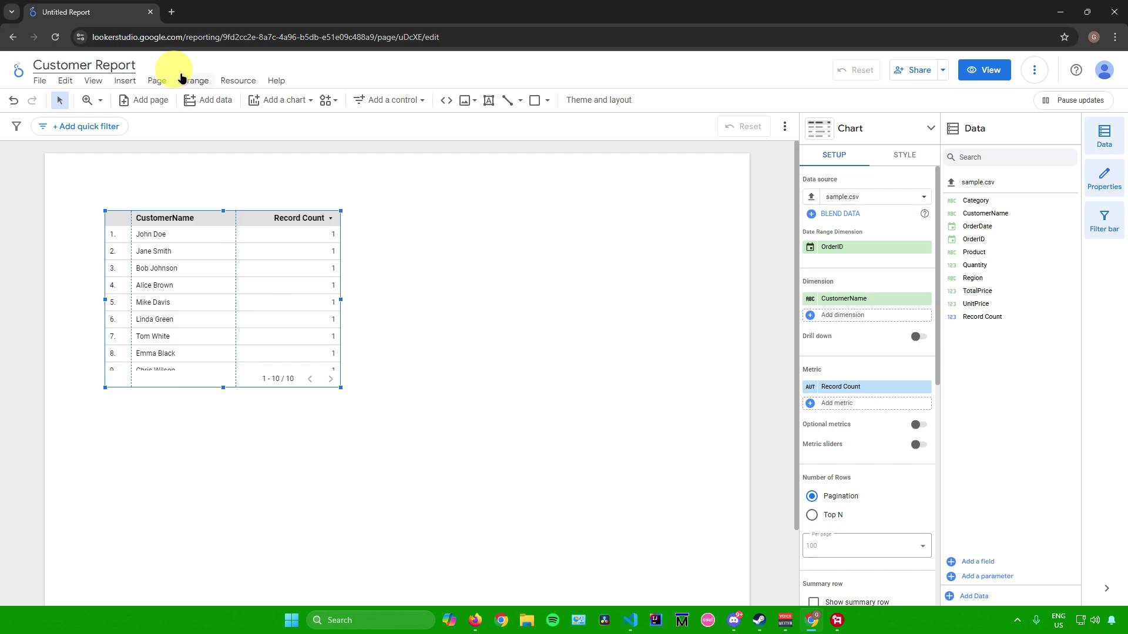
pyautogui.click(410, 235)
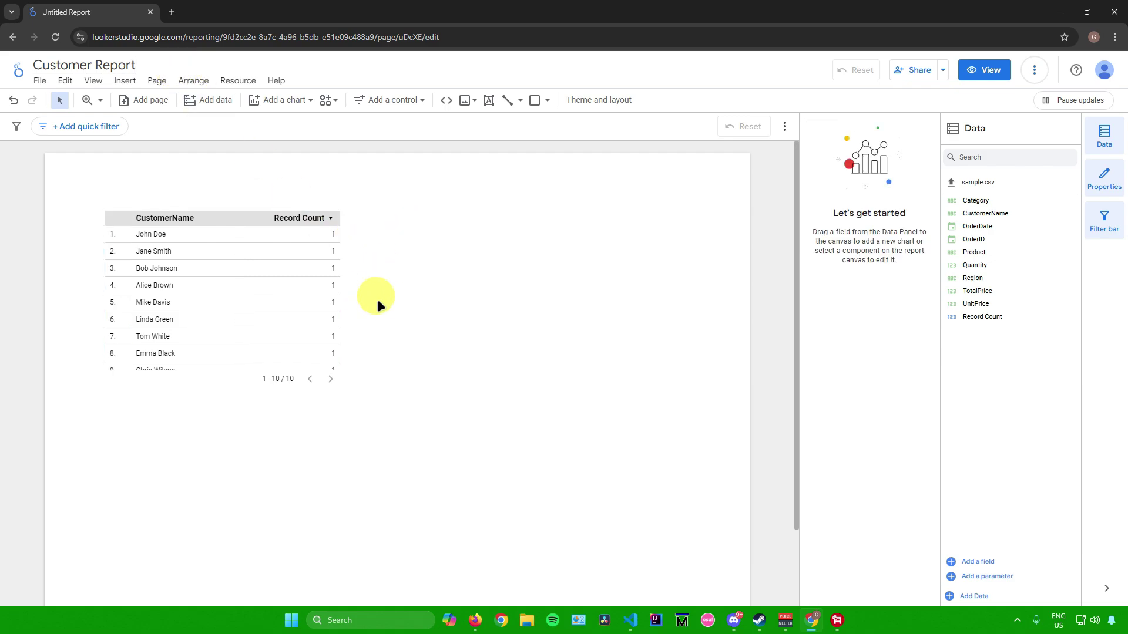
# Step: Move the customer table closer to the page's upper-left corner and leave it selected
pyautogui.click(270, 279)
pyautogui.click(440, 273)
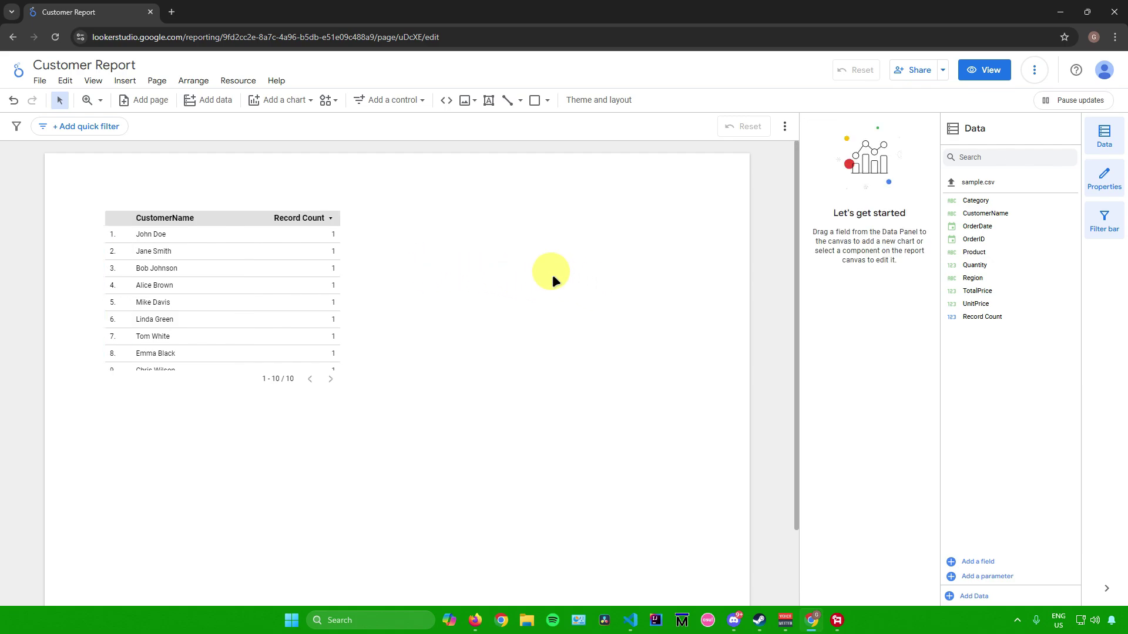
pyautogui.click(184, 219)
pyautogui.moveTo(183, 220); pyautogui.dragTo(151, 209)
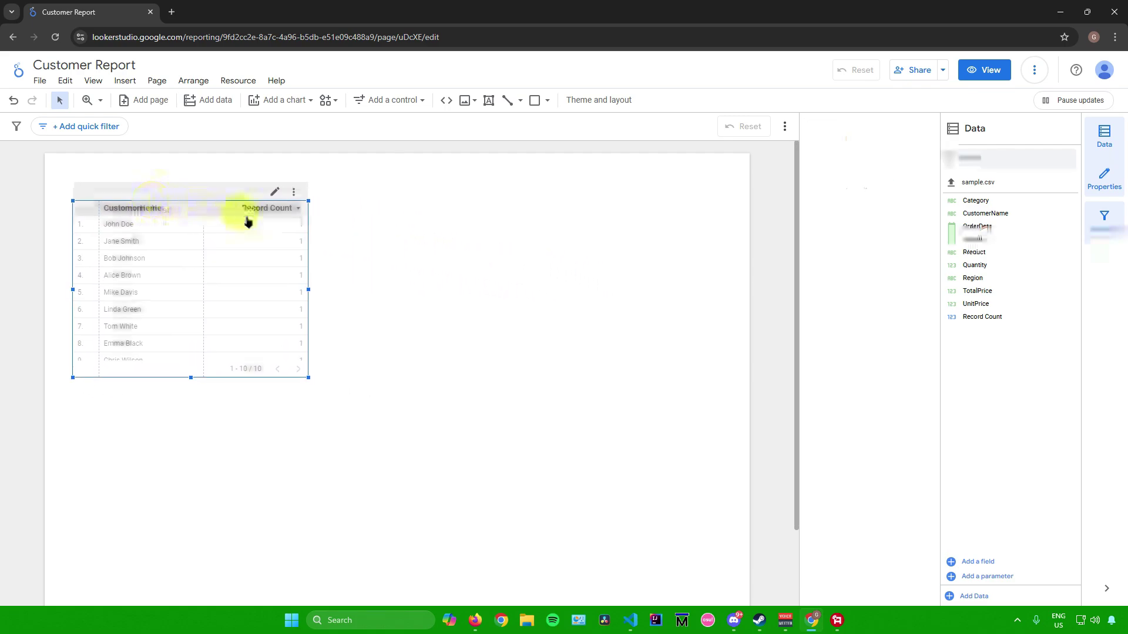
pyautogui.click(392, 255)
pyautogui.click(214, 242)
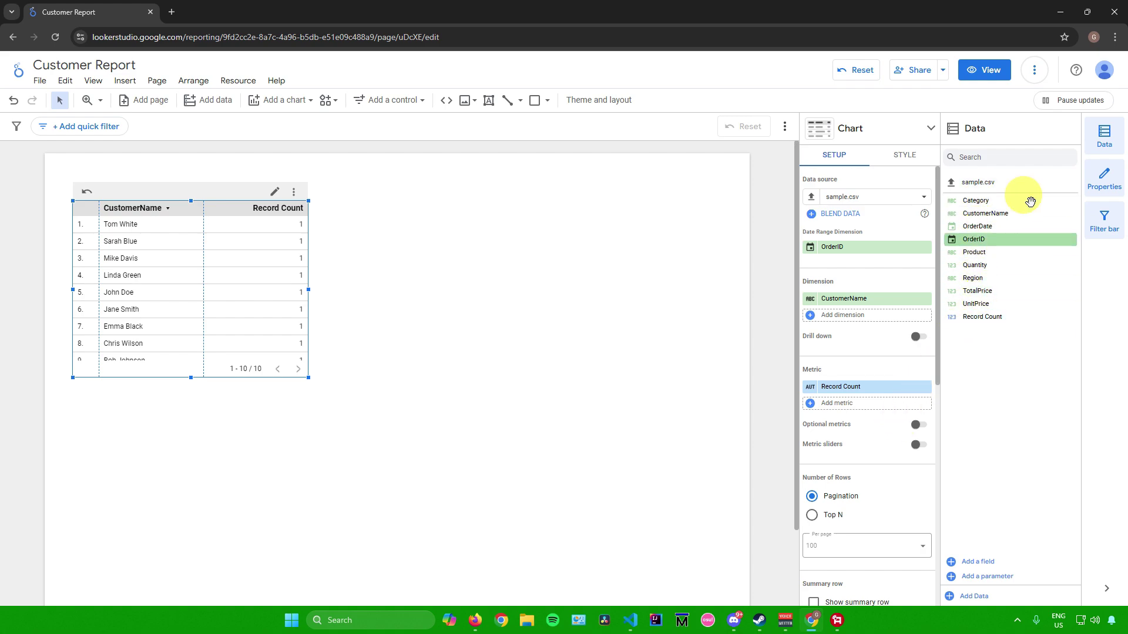
# Step: Open sample.csv from the desktop to examine its header row of field names, and switch back to the Looker Studio report in Chrome
pyautogui.click(1060, 11)
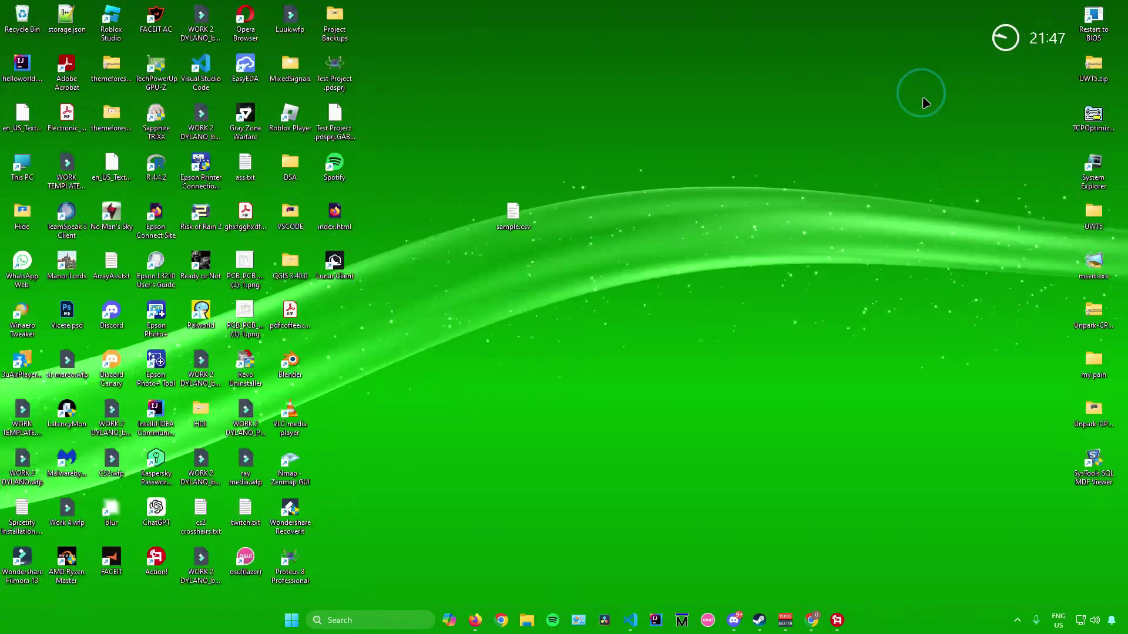
pyautogui.doubleClick(516, 210)
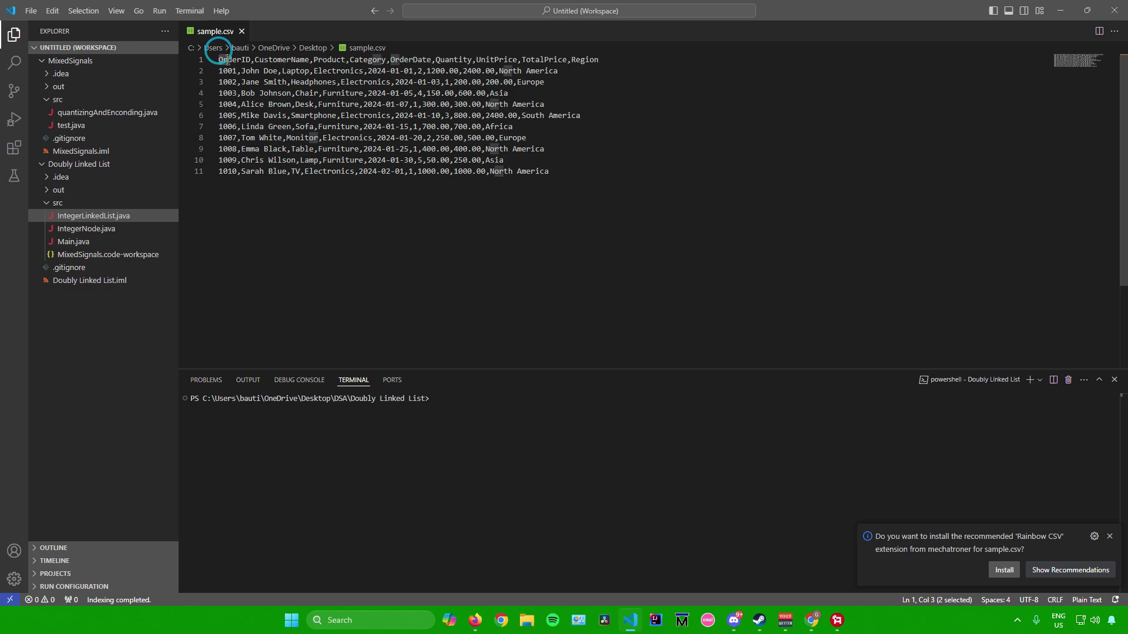
pyautogui.moveTo(219, 60); pyautogui.dragTo(297, 60)
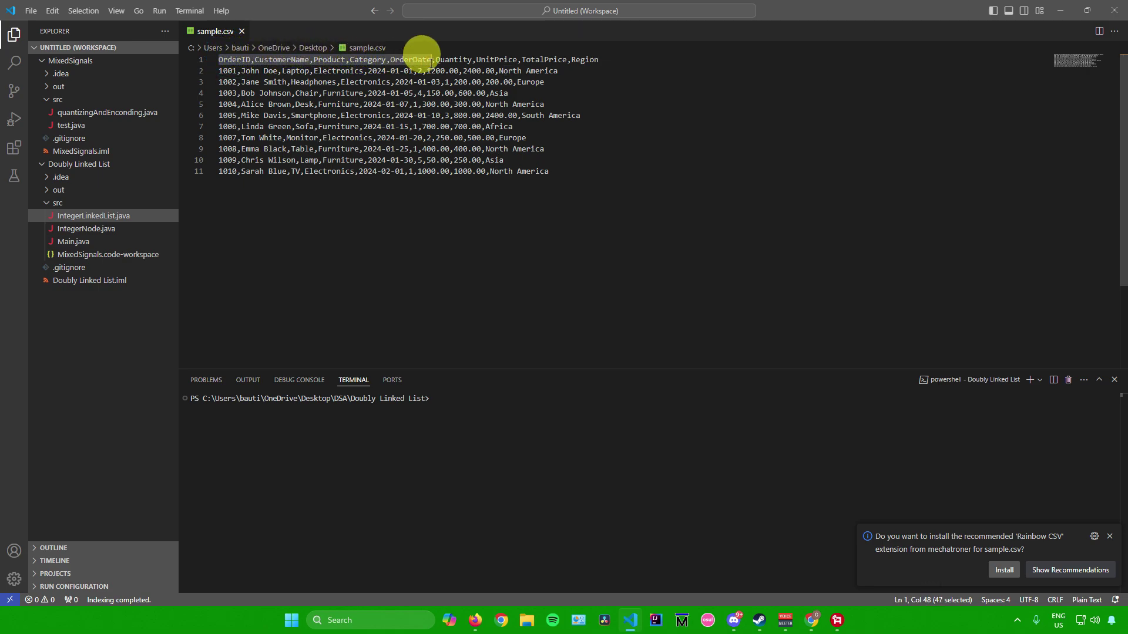
pyautogui.click(813, 618)
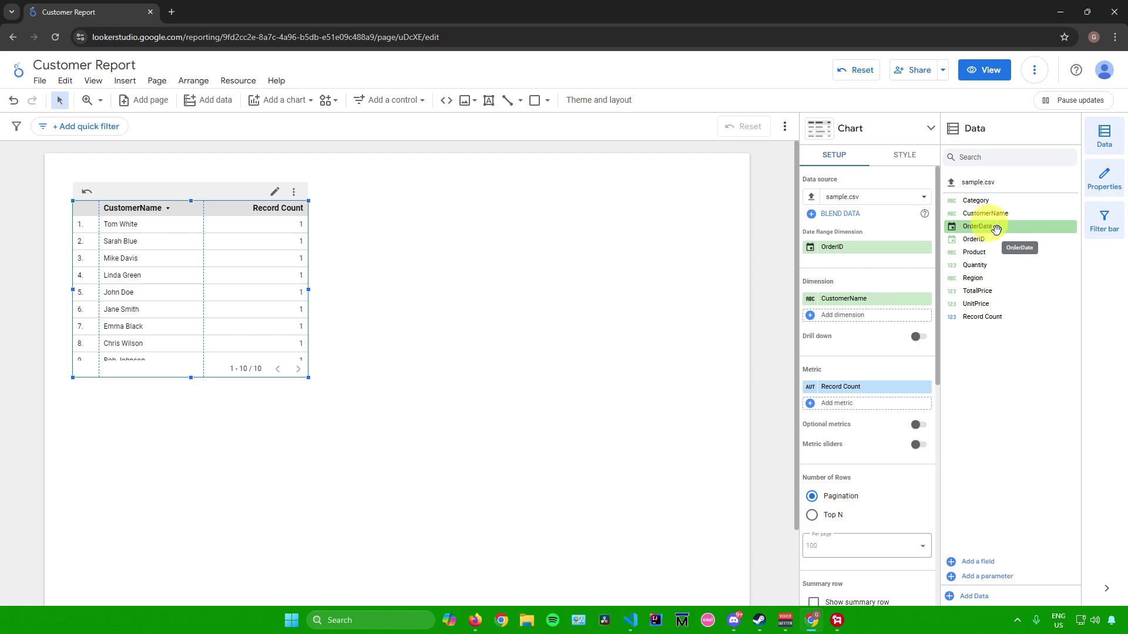
# Step: Add Category as a dimension of the customer table, shift the table slightly down and to the right, and widen it
pyautogui.moveTo(975, 201); pyautogui.dragTo(839, 321)
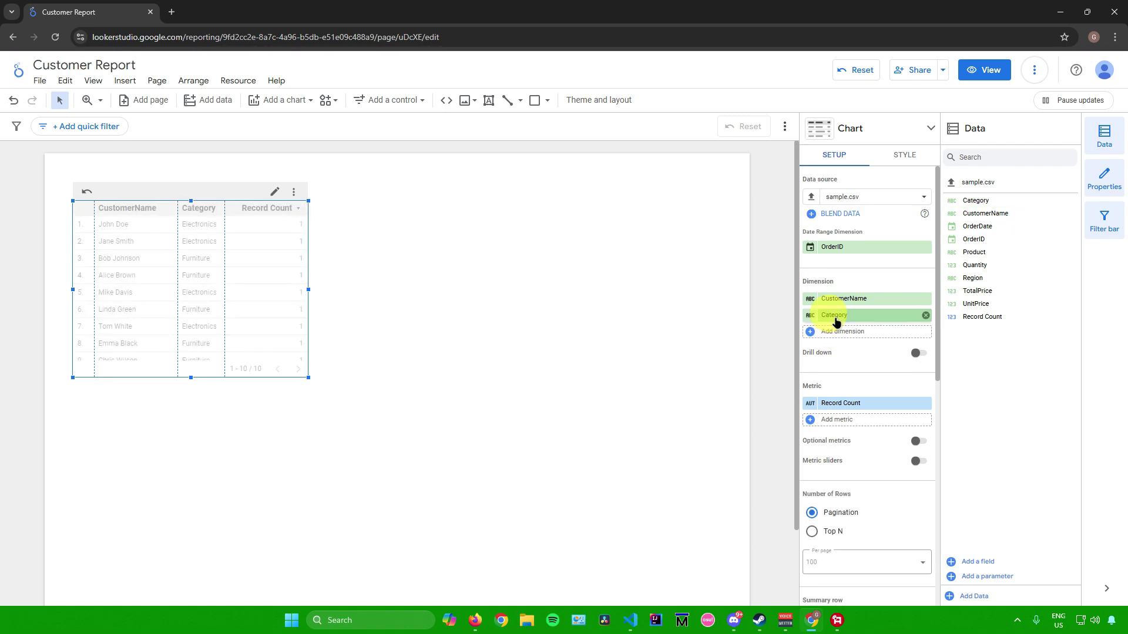
pyautogui.moveTo(209, 207); pyautogui.dragTo(223, 210)
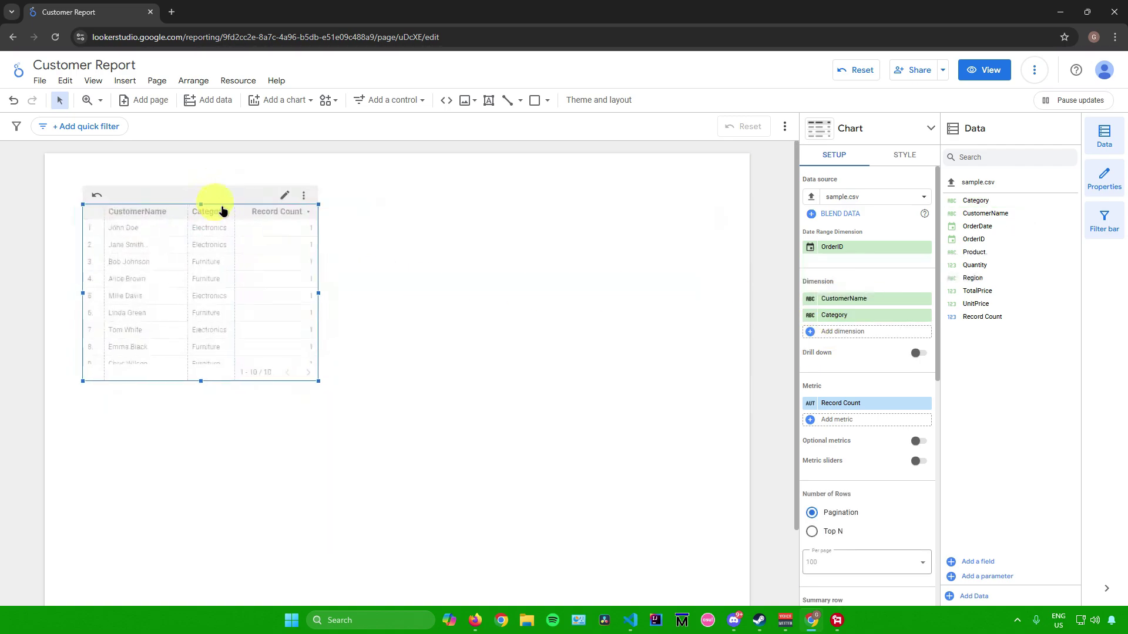
pyautogui.moveTo(324, 294); pyautogui.dragTo(442, 297)
pyautogui.scroll(-1, 289, 314)
pyautogui.scroll(1, 290, 315)
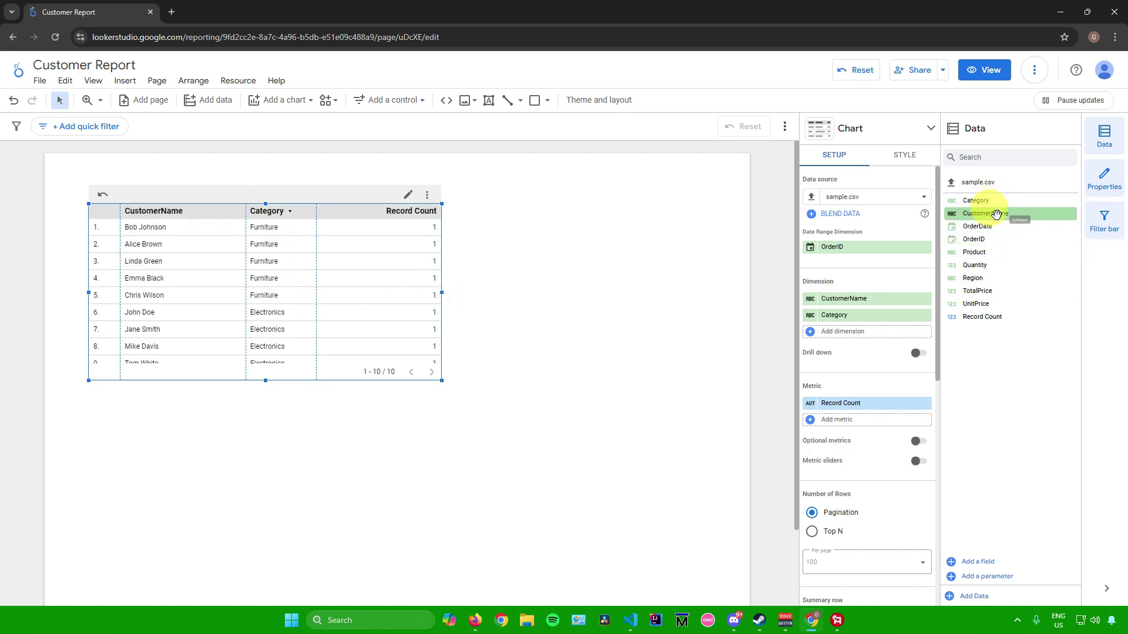
# Step: Add OrderDate, Product, Quantity, Region, UnitPrice and TotalPrice as further dimensions of the customer table
pyautogui.moveTo(980, 226); pyautogui.dragTo(858, 341)
pyautogui.moveTo(972, 258); pyautogui.dragTo(856, 358)
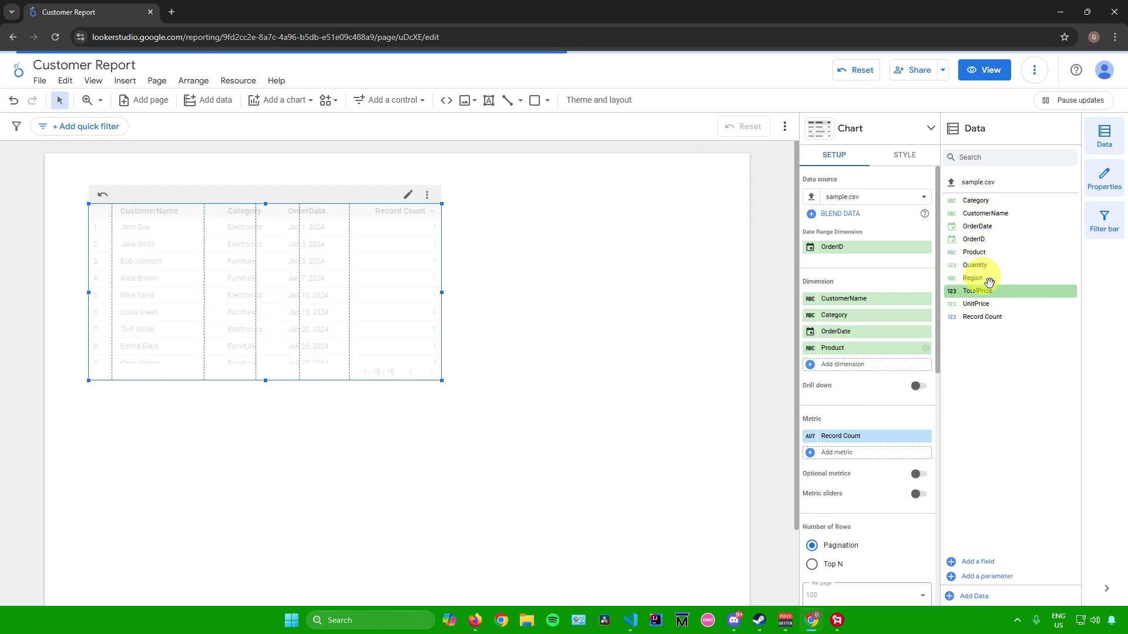
pyautogui.moveTo(975, 264); pyautogui.dragTo(855, 367)
pyautogui.moveTo(1002, 276); pyautogui.dragTo(858, 390)
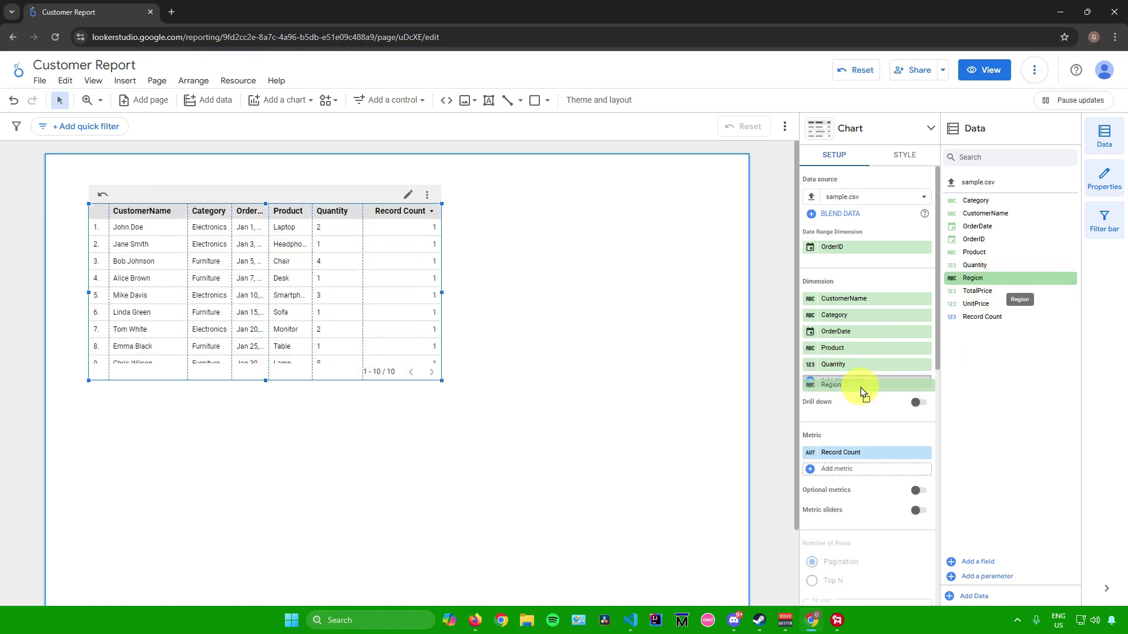
pyautogui.moveTo(973, 304); pyautogui.dragTo(851, 395)
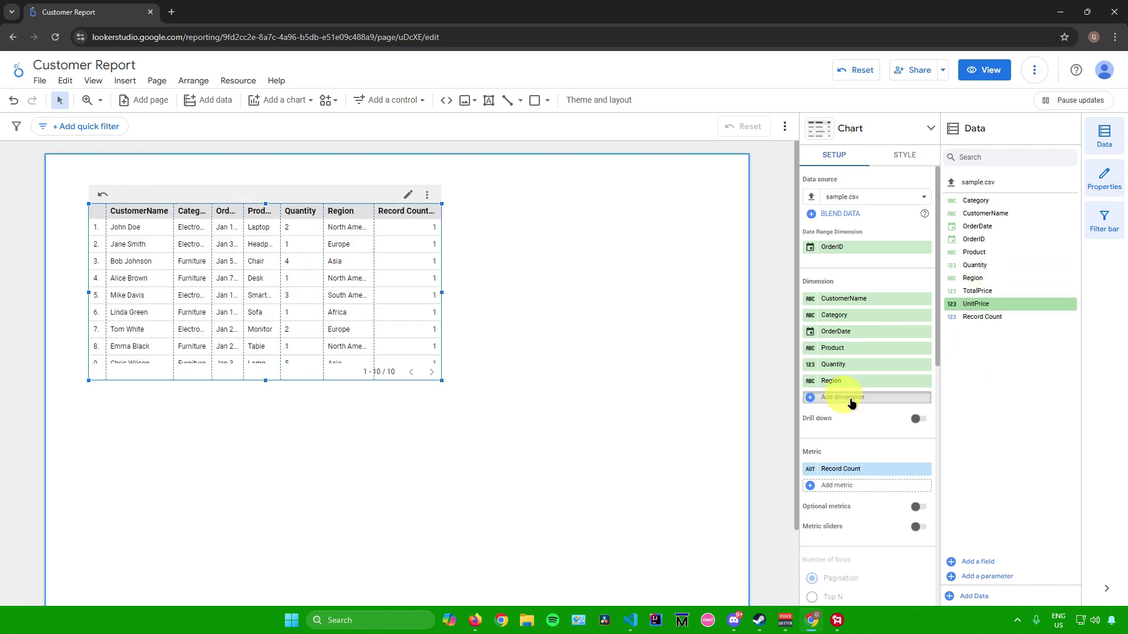
pyautogui.moveTo(982, 304); pyautogui.dragTo(859, 423)
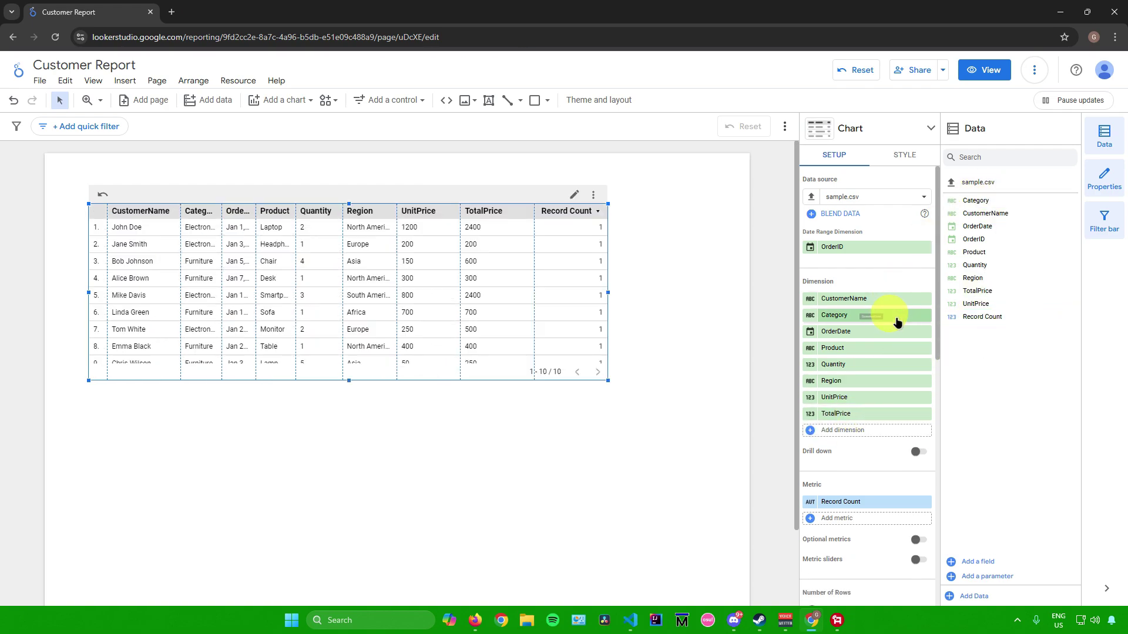
# Step: Enlarge the table across the page to fit all ten rows and adjust its column widths so OrderDate, Product and Quantity are readable
pyautogui.moveTo(608, 383); pyautogui.dragTo(704, 403)
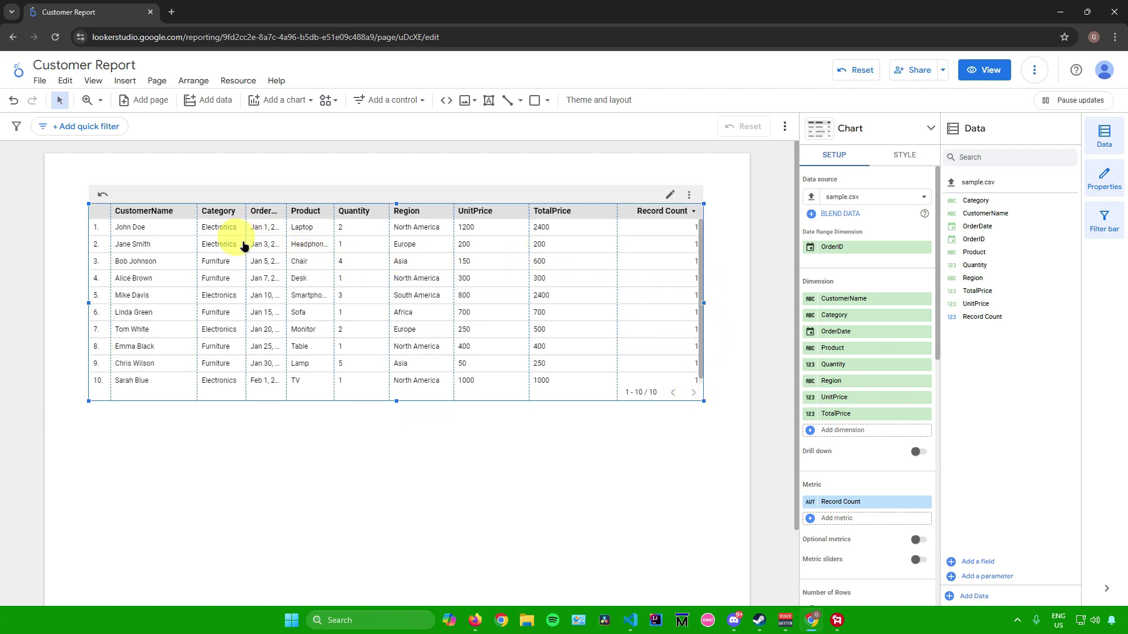
pyautogui.moveTo(286, 242); pyautogui.dragTo(360, 246)
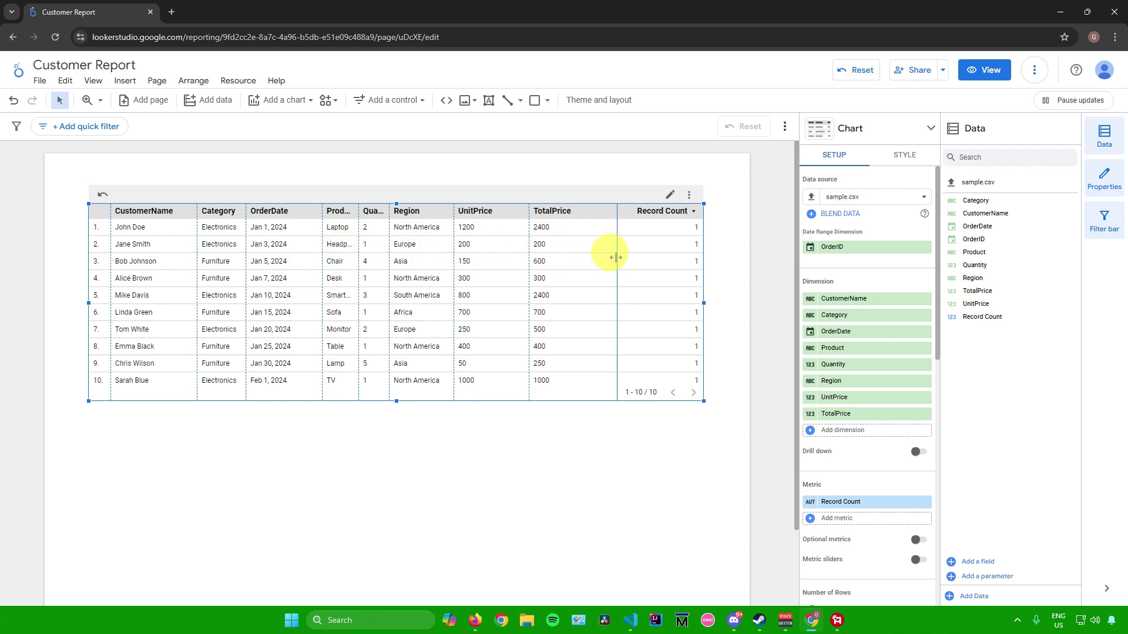
pyautogui.moveTo(615, 257); pyautogui.dragTo(584, 267)
pyautogui.moveTo(514, 270); pyautogui.dragTo(519, 269)
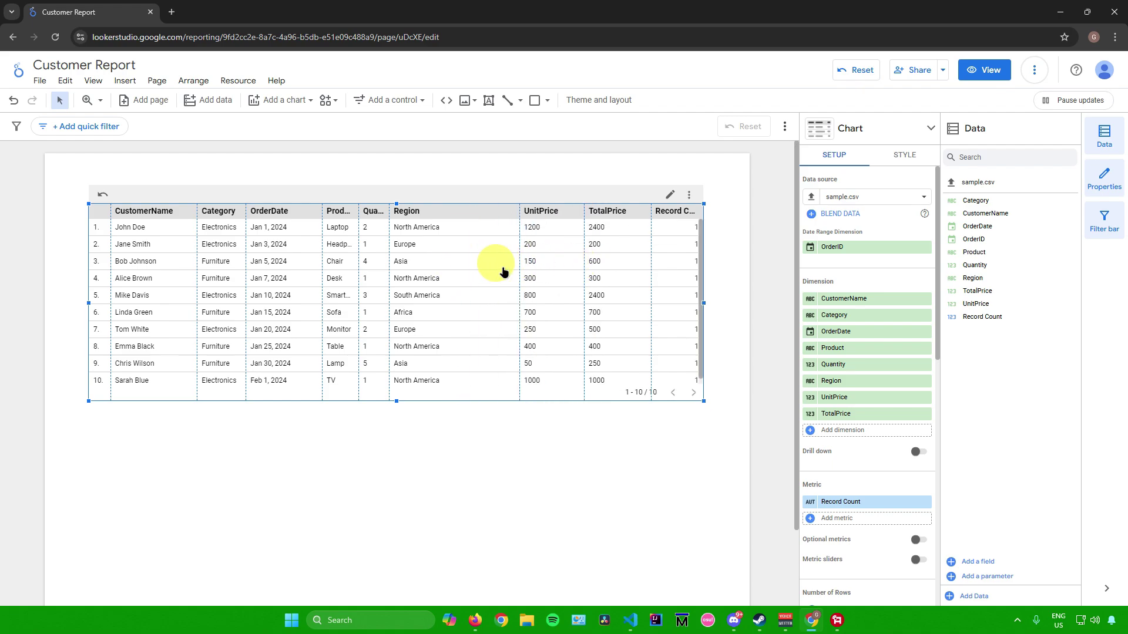
pyautogui.moveTo(389, 256); pyautogui.dragTo(469, 267)
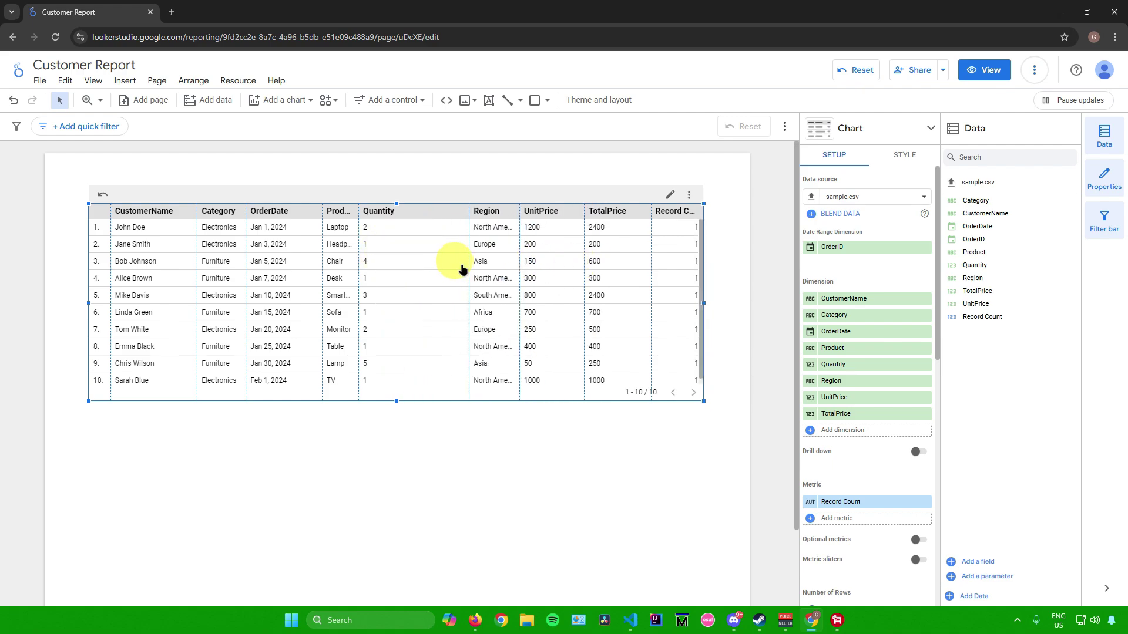
pyautogui.moveTo(358, 263); pyautogui.dragTo(427, 264)
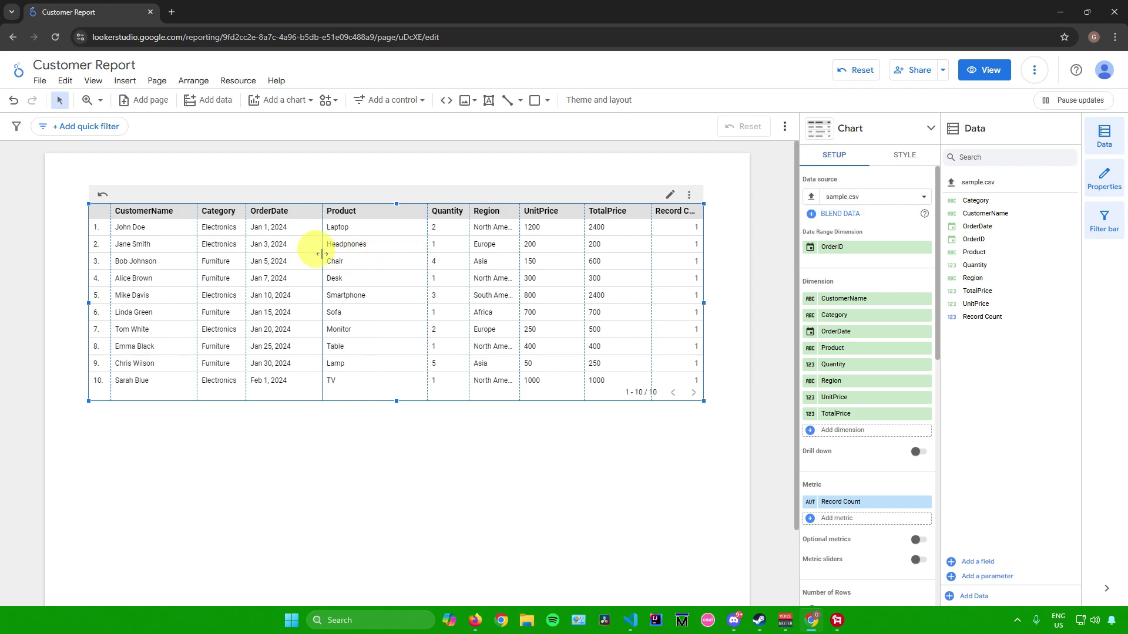
pyautogui.moveTo(354, 257); pyautogui.dragTo(354, 257)
pyautogui.moveTo(246, 259); pyautogui.dragTo(272, 260)
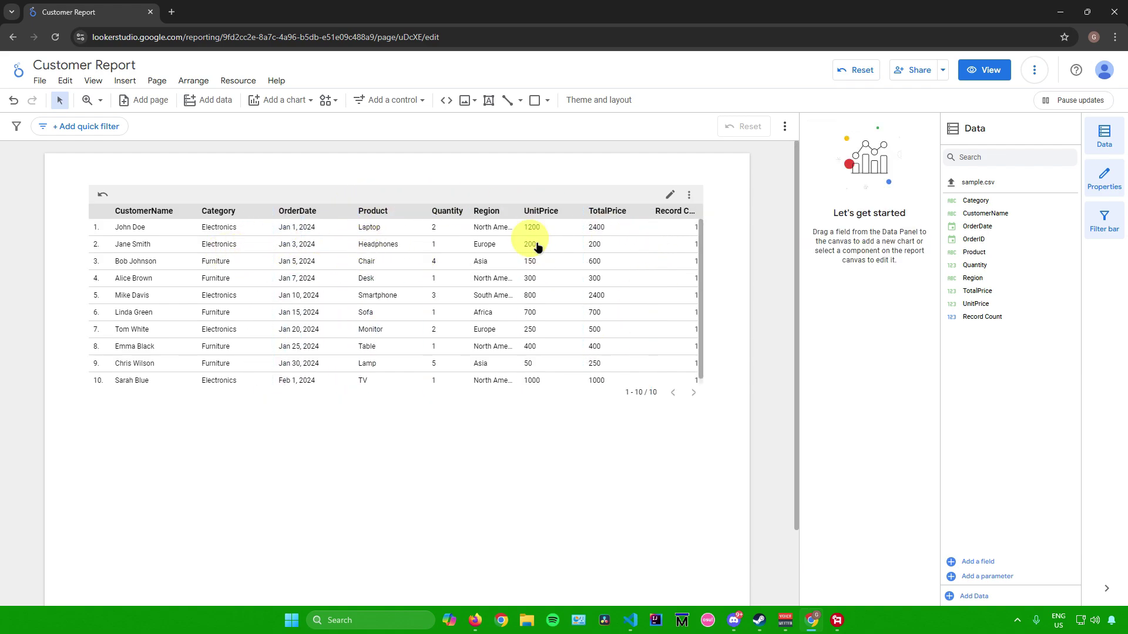
# Step: Move the customer table slightly further down and to the right on the page, and leave it deselected
pyautogui.moveTo(517, 228)
pyautogui.mouseDown()
pyautogui.moveTo(492, 229)
pyautogui.moveTo(497, 252)
pyautogui.moveTo(505, 247)
pyautogui.mouseUp()
pyautogui.click(588, 473)
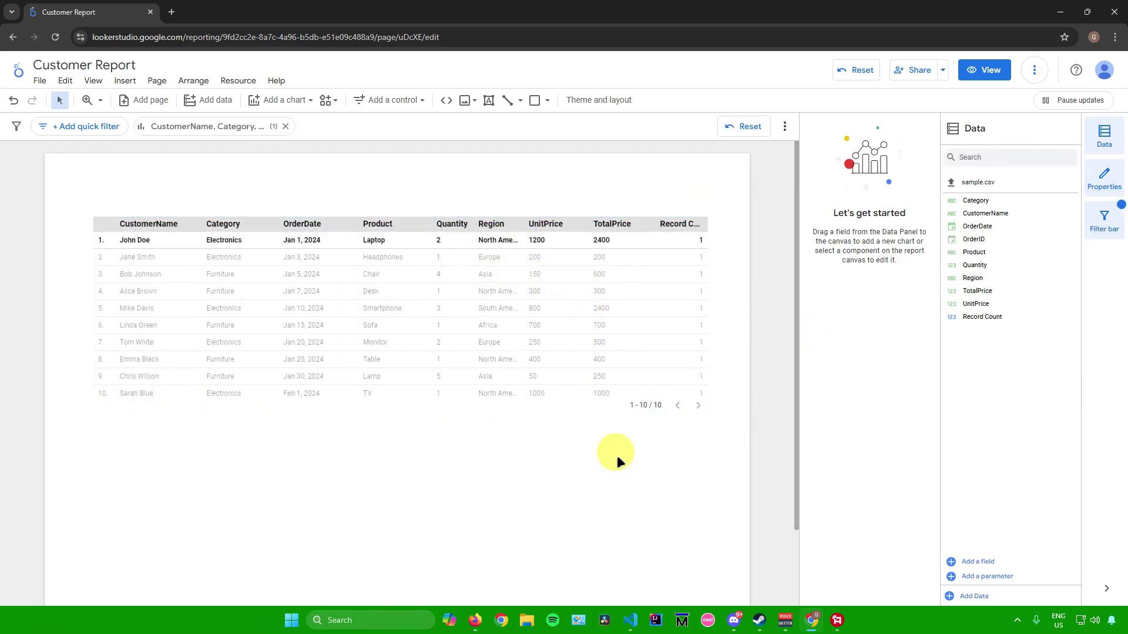
pyautogui.click(565, 334)
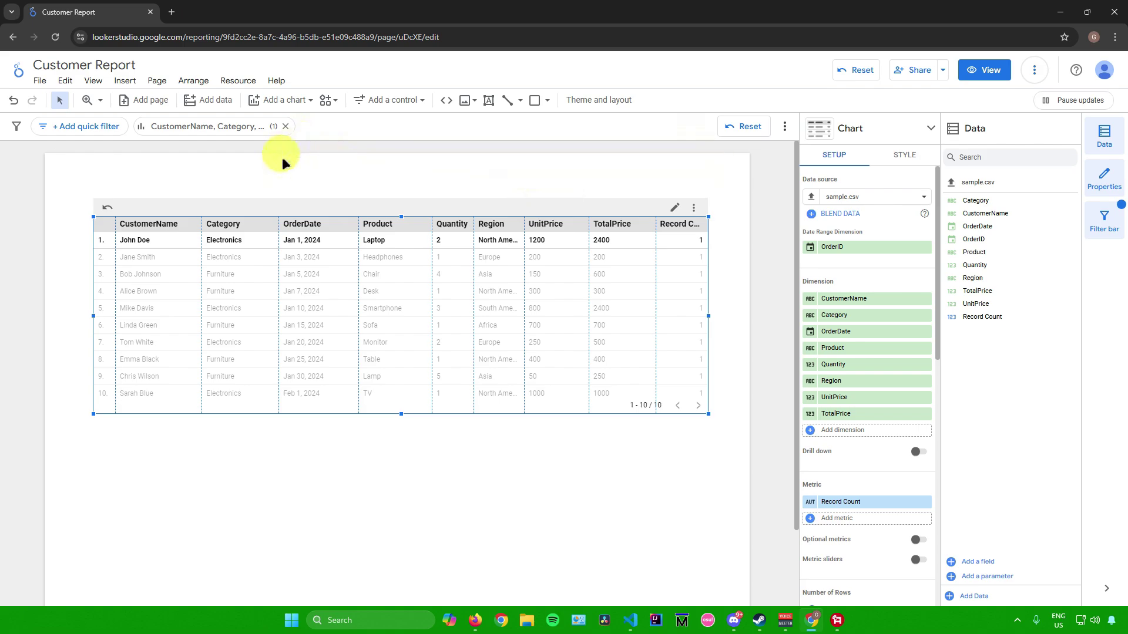
pyautogui.click(346, 169)
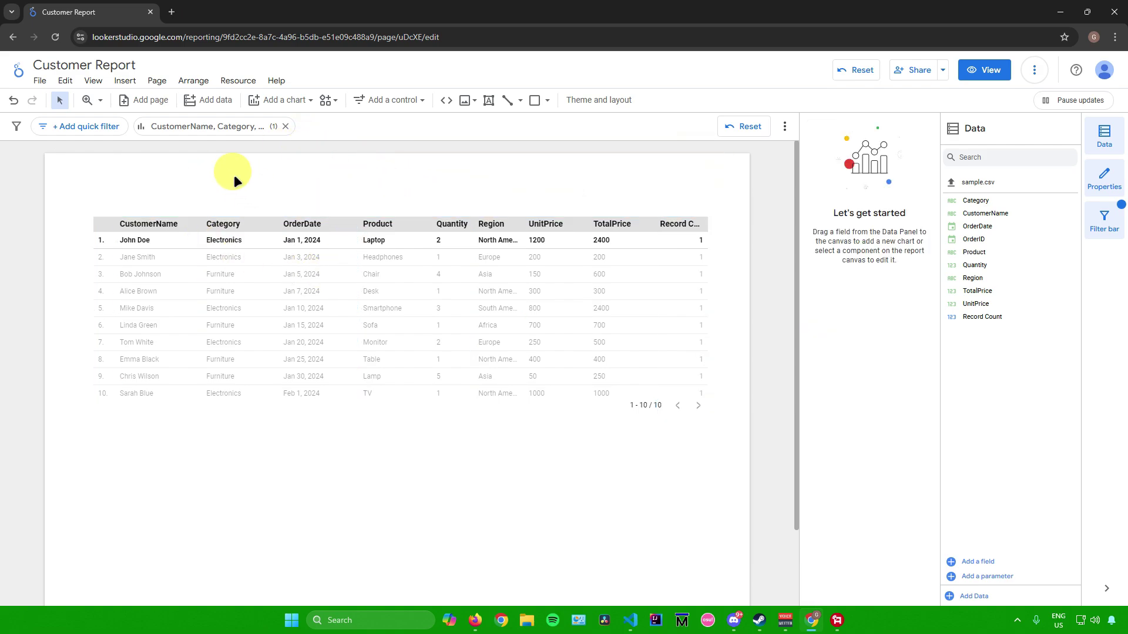
# Step: Examine the report's available themes and its layout settings, such as view mode, canvas size and snapping
pyautogui.click(40, 82)
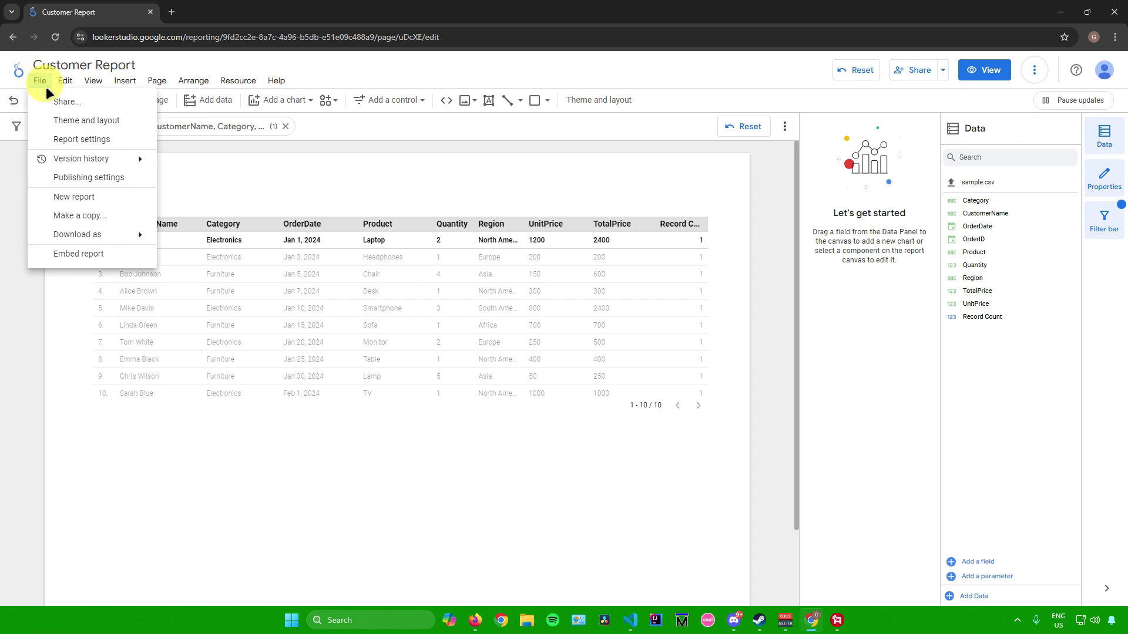
pyautogui.click(76, 120)
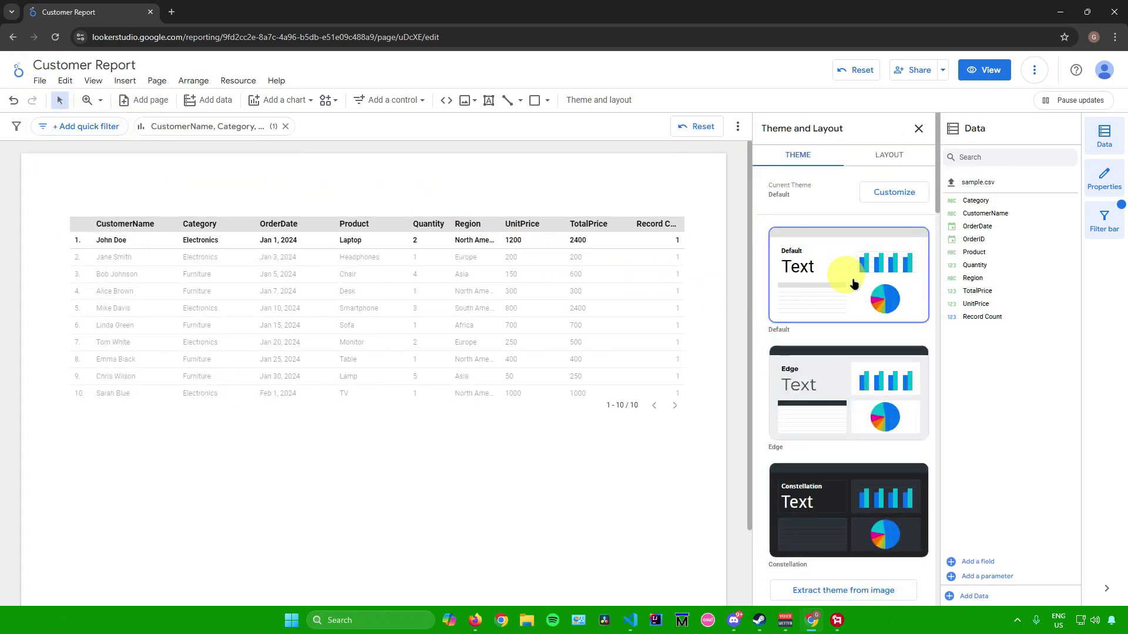
pyautogui.scroll(-5, 851, 294)
pyautogui.scroll(-4, 850, 350)
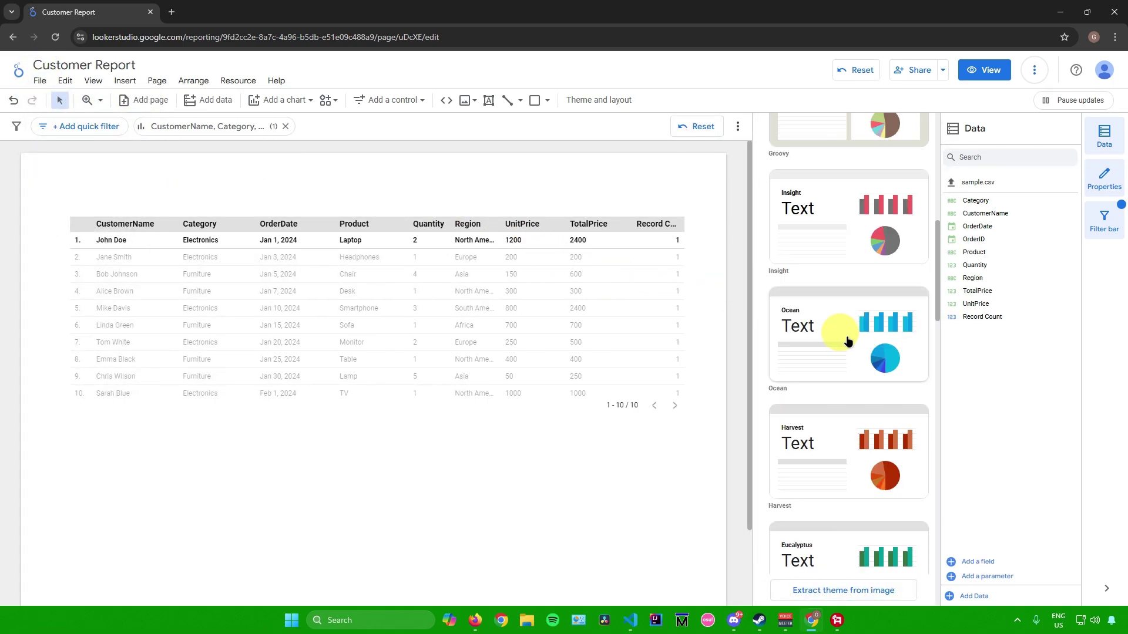
pyautogui.scroll(10, 847, 340)
pyautogui.scroll(-5, 839, 338)
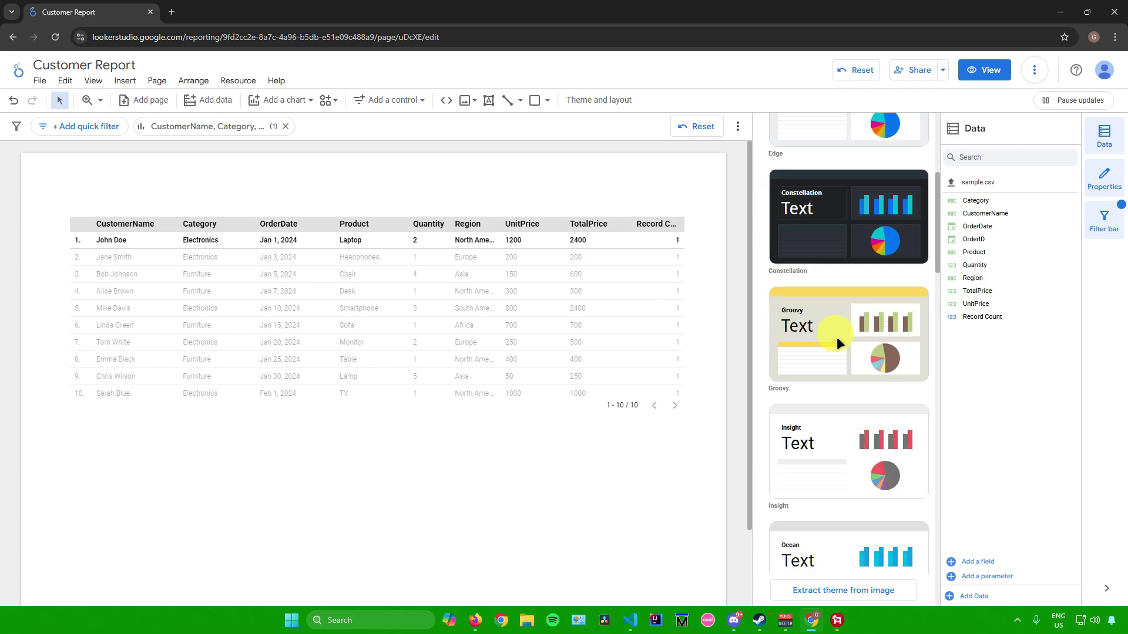
pyautogui.scroll(1, 835, 329)
pyautogui.scroll(-15, 834, 326)
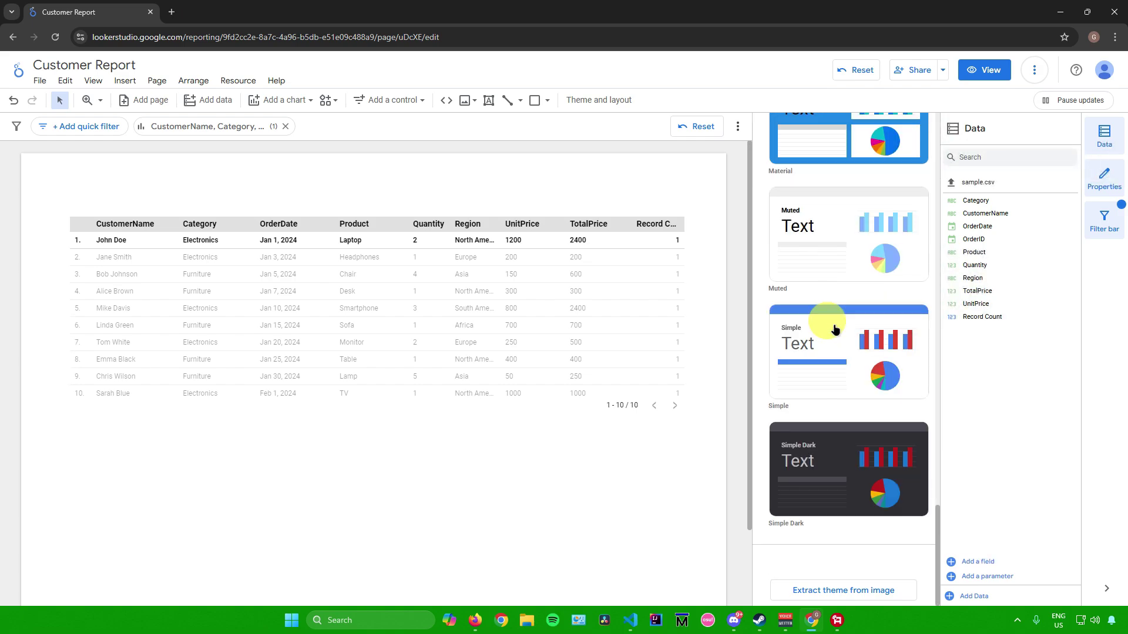
pyautogui.scroll(15, 834, 328)
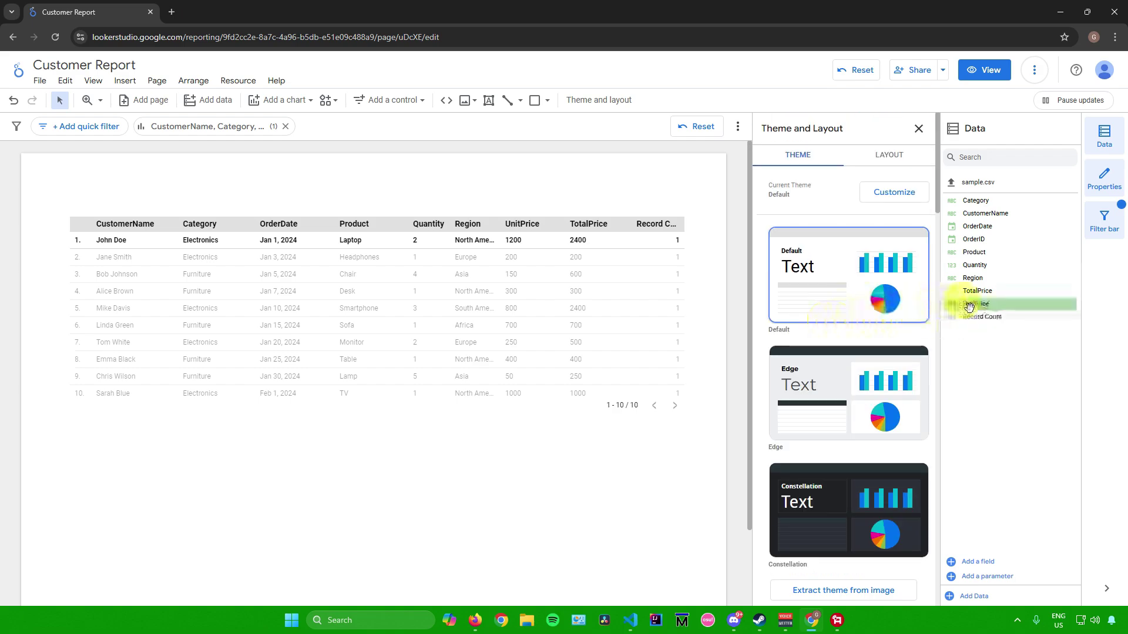
pyautogui.click(885, 155)
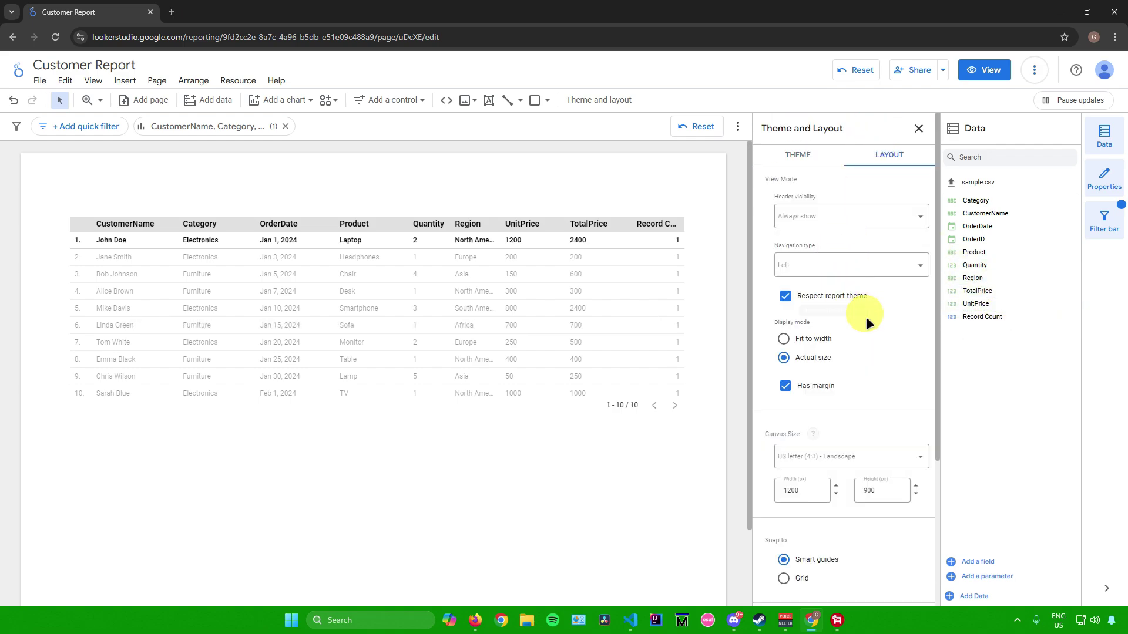
pyautogui.scroll(-4, 866, 316)
pyautogui.scroll(4, 866, 316)
# Step: Apply the Edge theme to the report and return to the page canvas
pyautogui.click(790, 160)
pyautogui.scroll(-4, 822, 329)
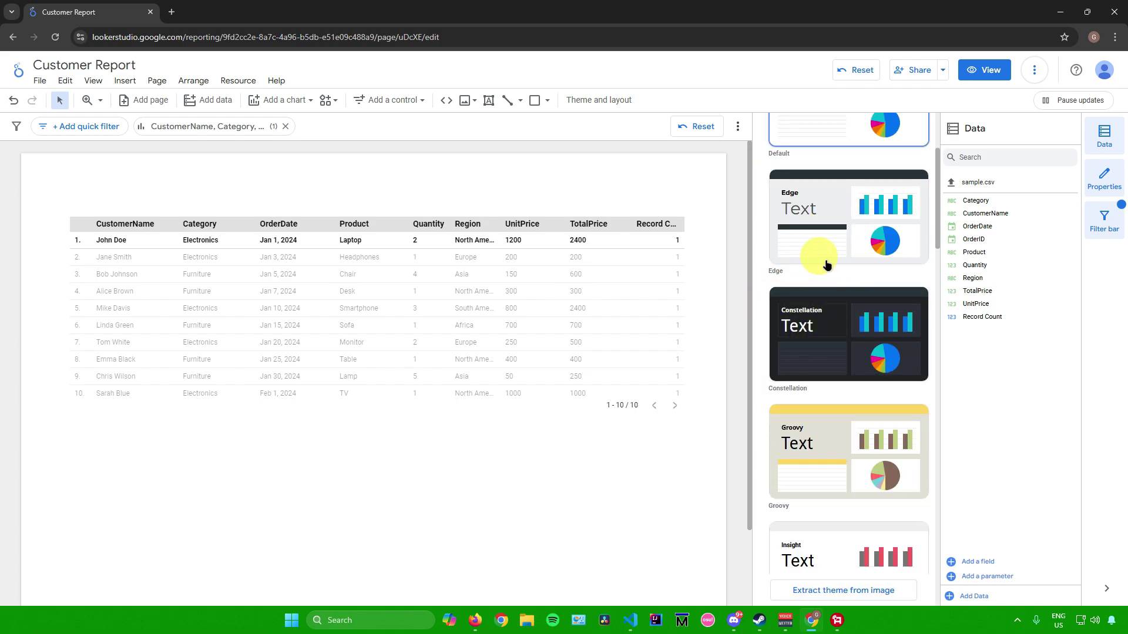
pyautogui.click(838, 219)
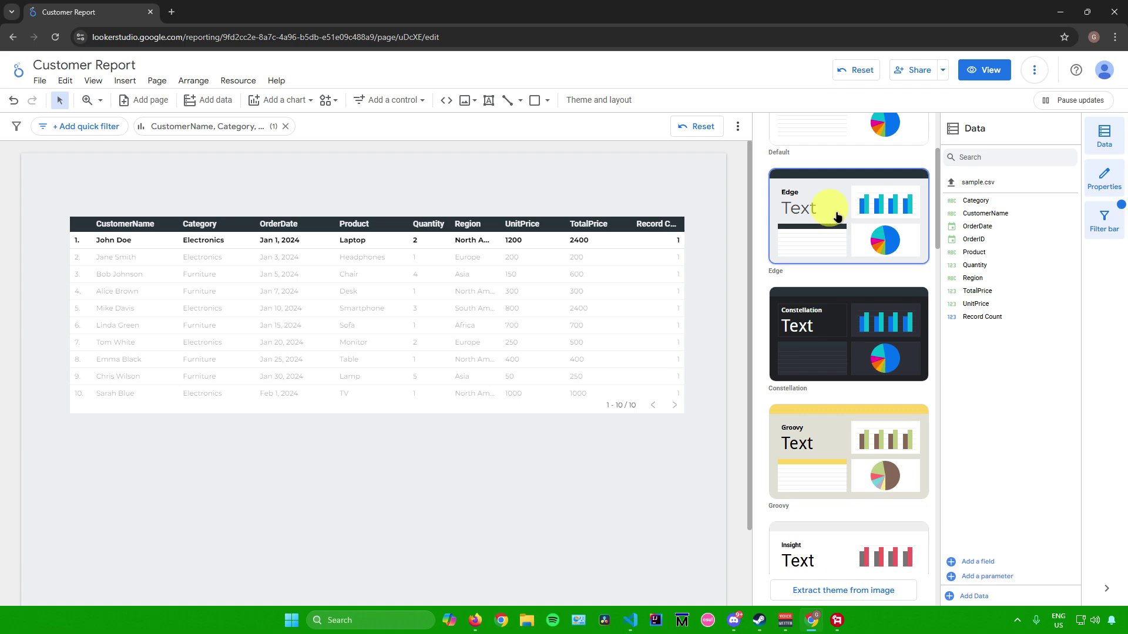
pyautogui.click(660, 195)
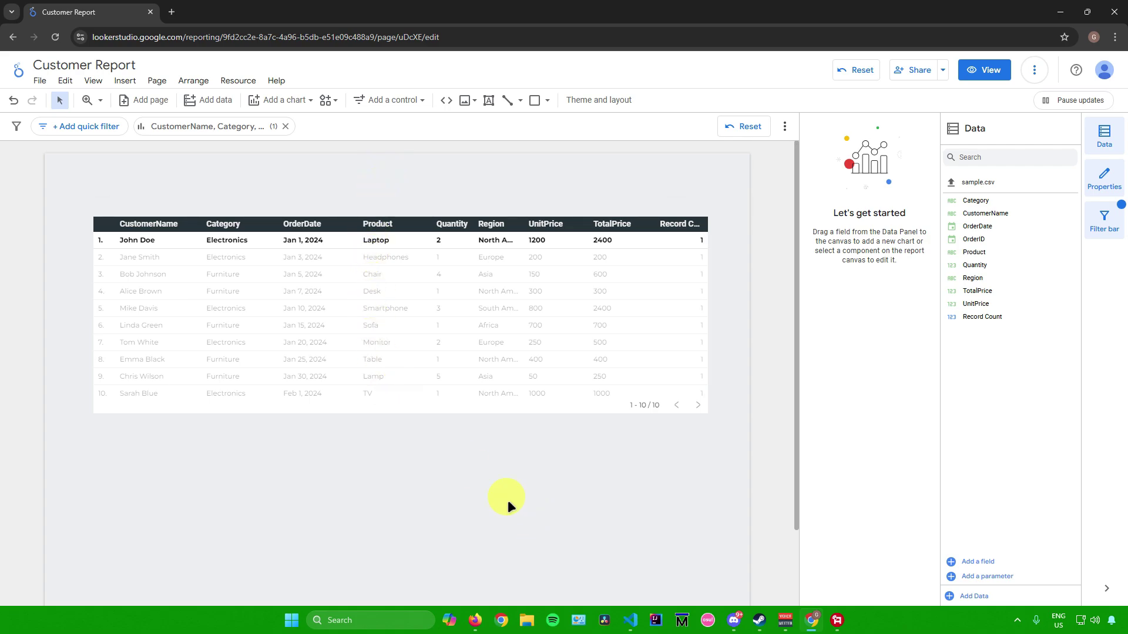
# Step: Insert a scorecard into the empty area below the left part of the customer table
pyautogui.click(126, 81)
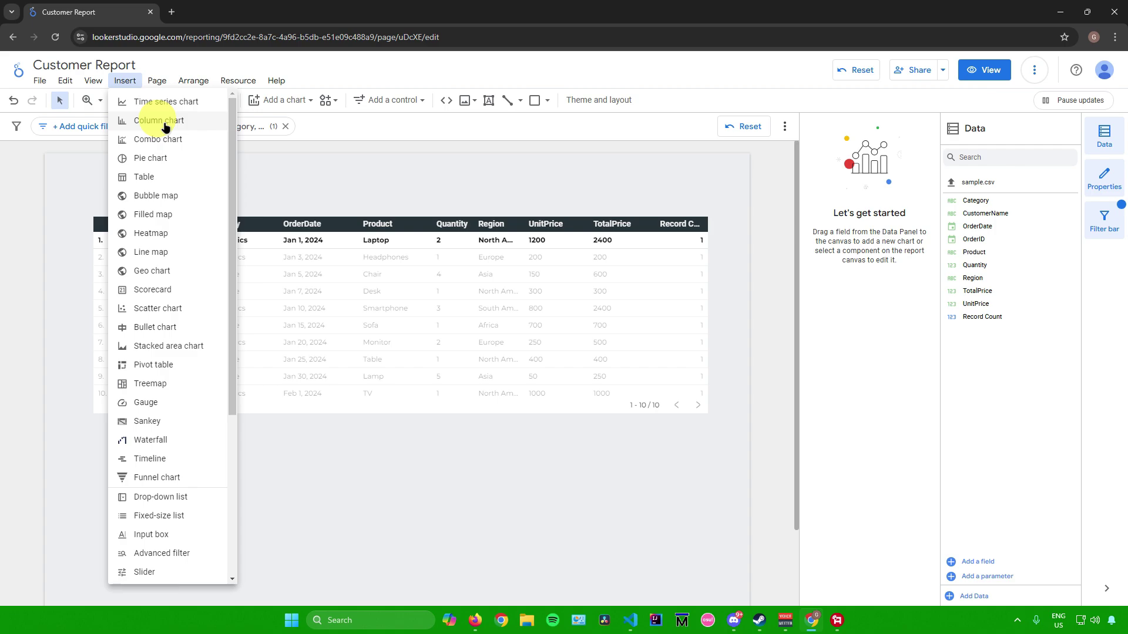
pyautogui.scroll(-5, 166, 361)
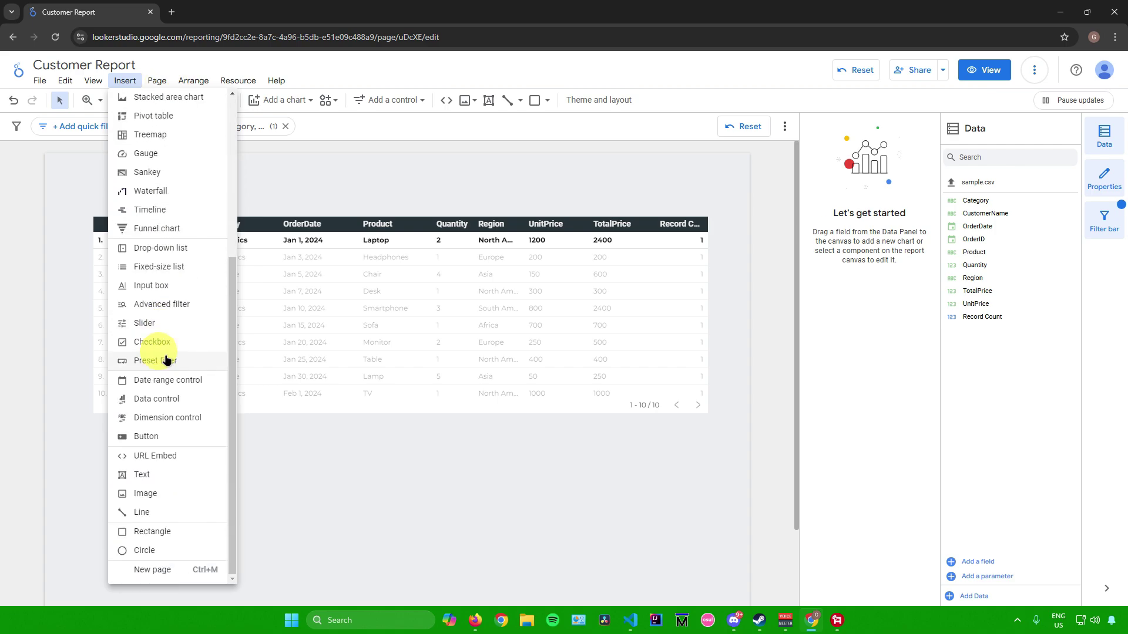
pyautogui.scroll(6, 163, 365)
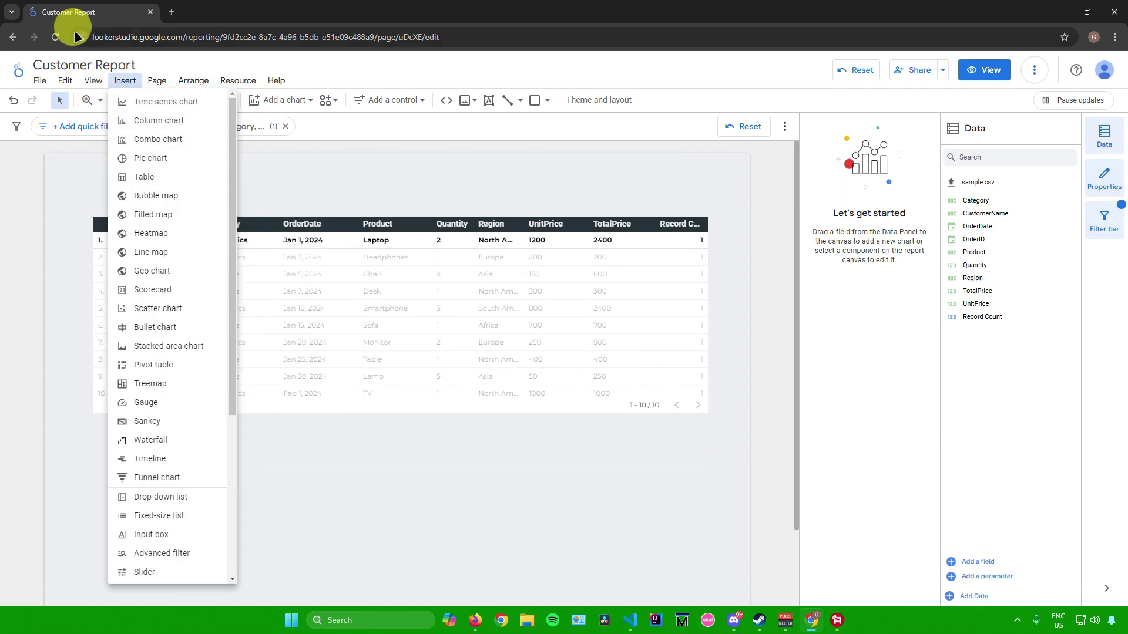
pyautogui.click(140, 290)
pyautogui.click(132, 455)
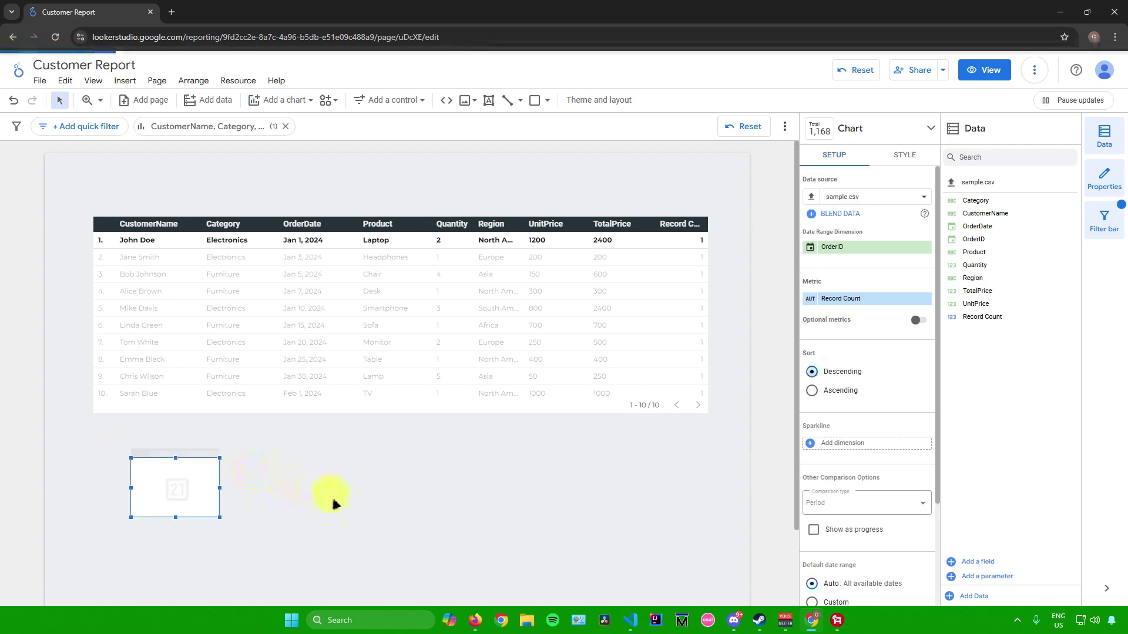
pyautogui.scroll(-2, 343, 478)
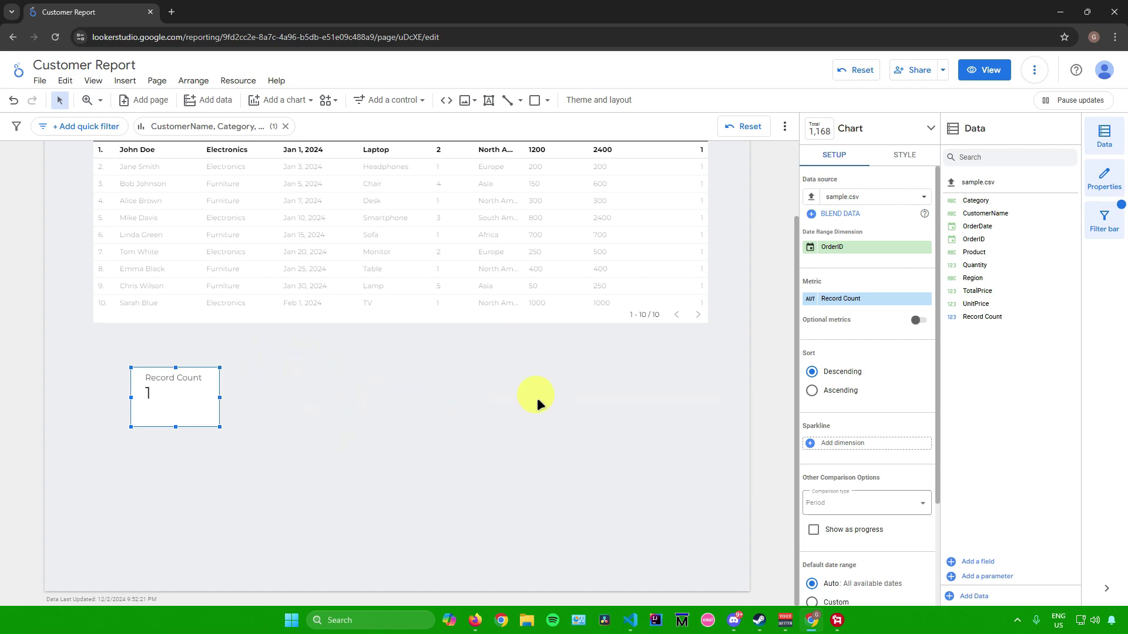
# Step: Set the selected scorecard's metric to TotalPrice and slightly adjust the card's size
pyautogui.moveTo(216, 424)
pyautogui.mouseDown()
pyautogui.moveTo(244, 434)
pyautogui.moveTo(221, 432)
pyautogui.mouseUp()
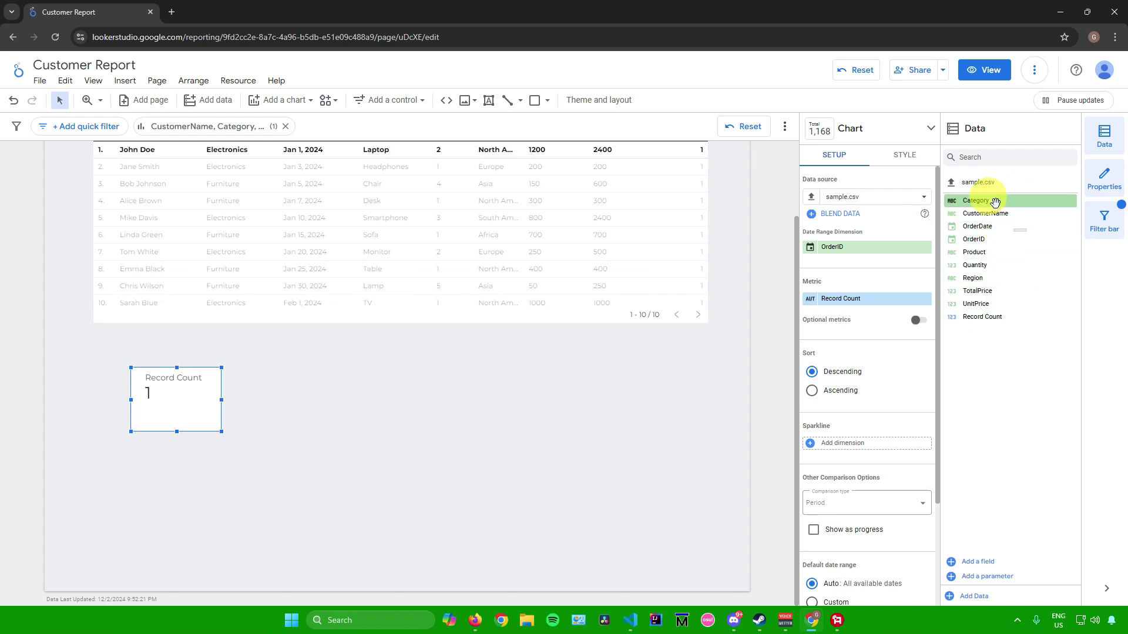
pyautogui.moveTo(1002, 290); pyautogui.dragTo(856, 308)
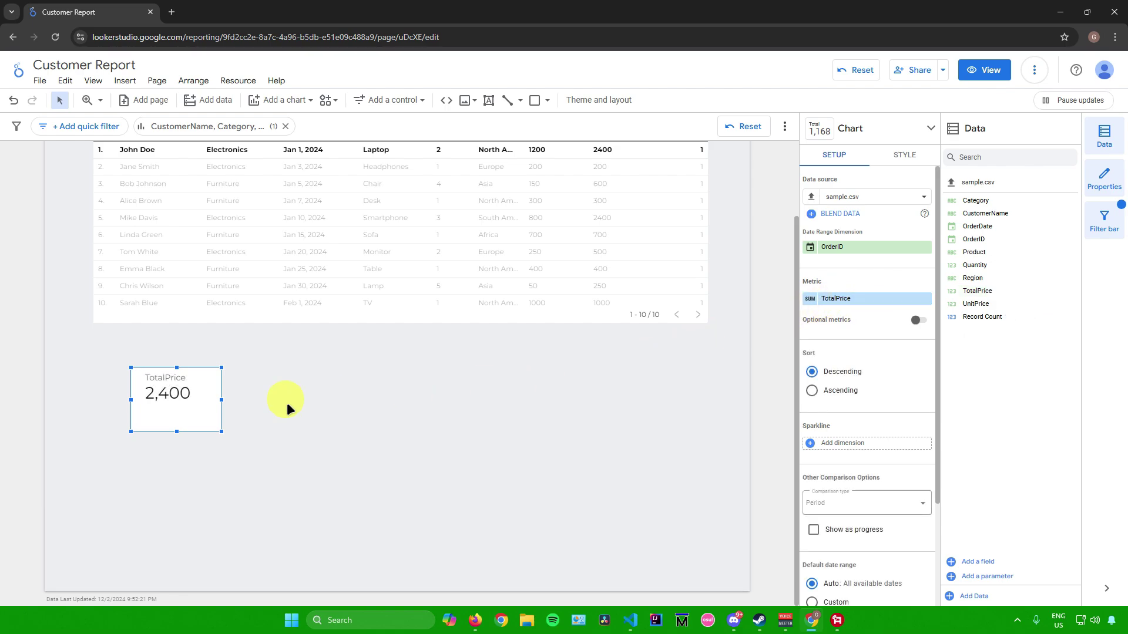
pyautogui.moveTo(221, 430)
pyautogui.mouseDown()
pyautogui.moveTo(272, 448)
pyautogui.moveTo(220, 423)
pyautogui.mouseUp()
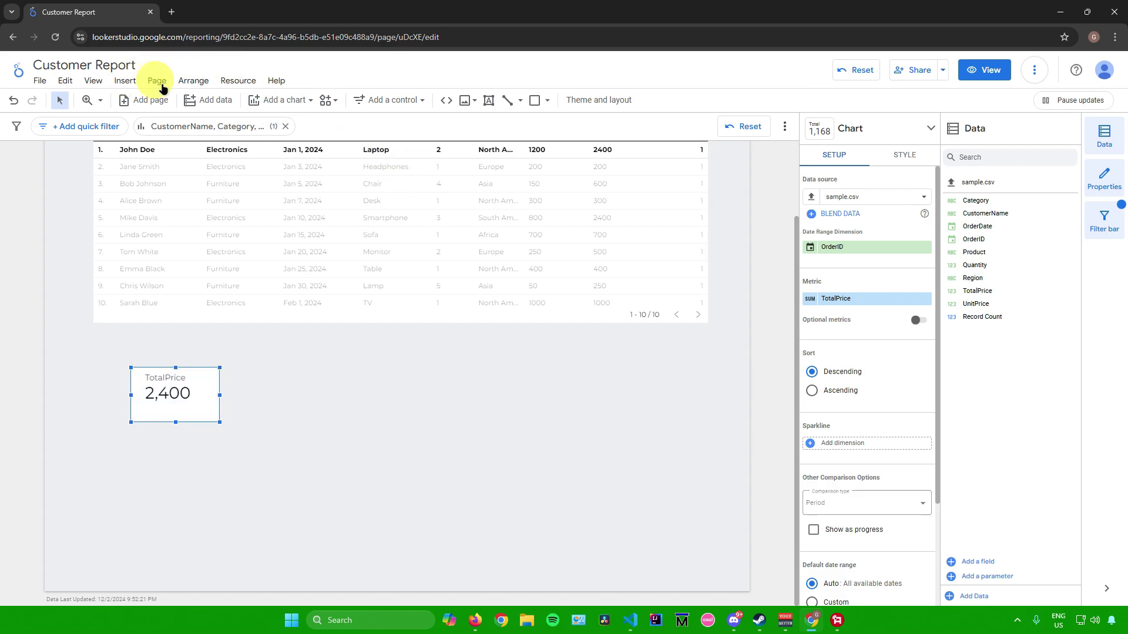
# Step: Insert two more scorecards in a row beside the TotalPrice scorecard, below the customer table
pyautogui.click(124, 80)
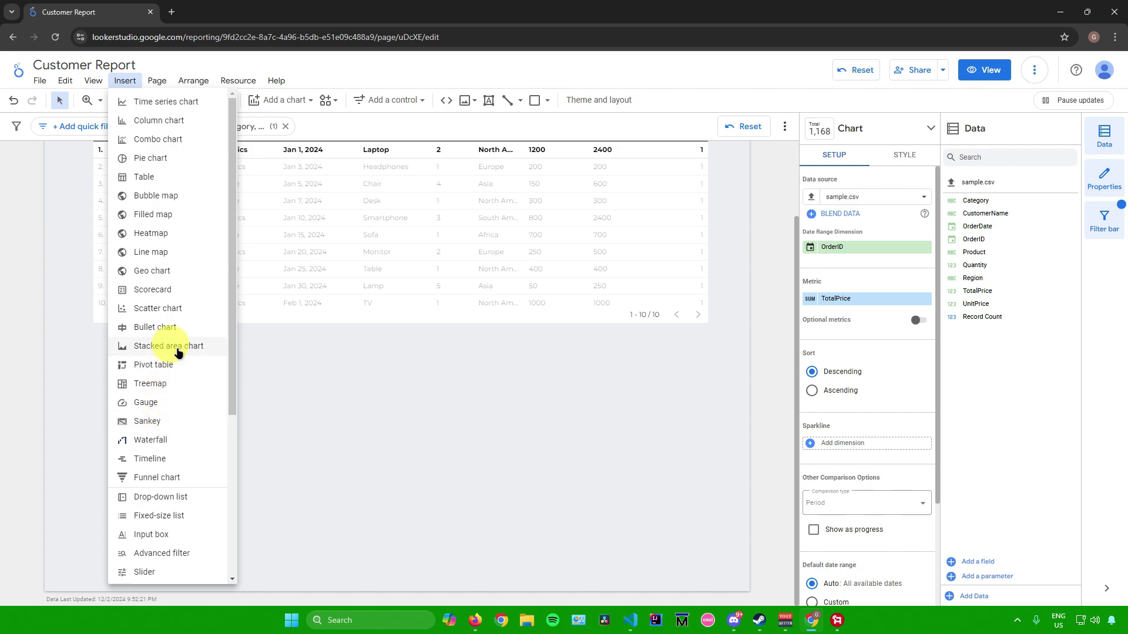
pyautogui.click(162, 290)
pyautogui.click(257, 378)
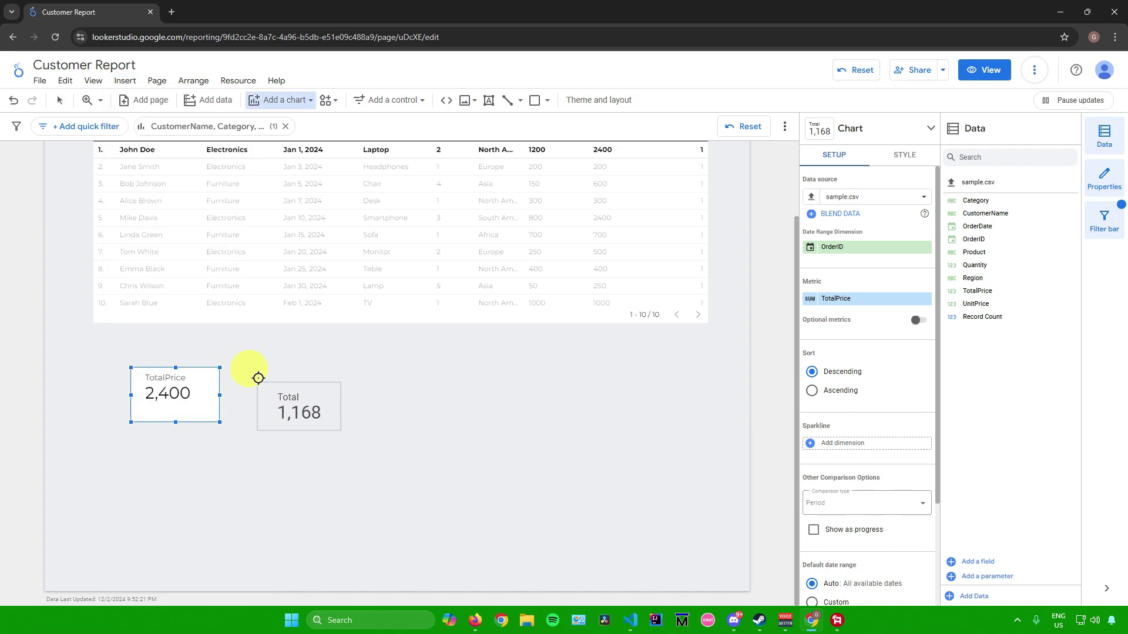
pyautogui.click(131, 85)
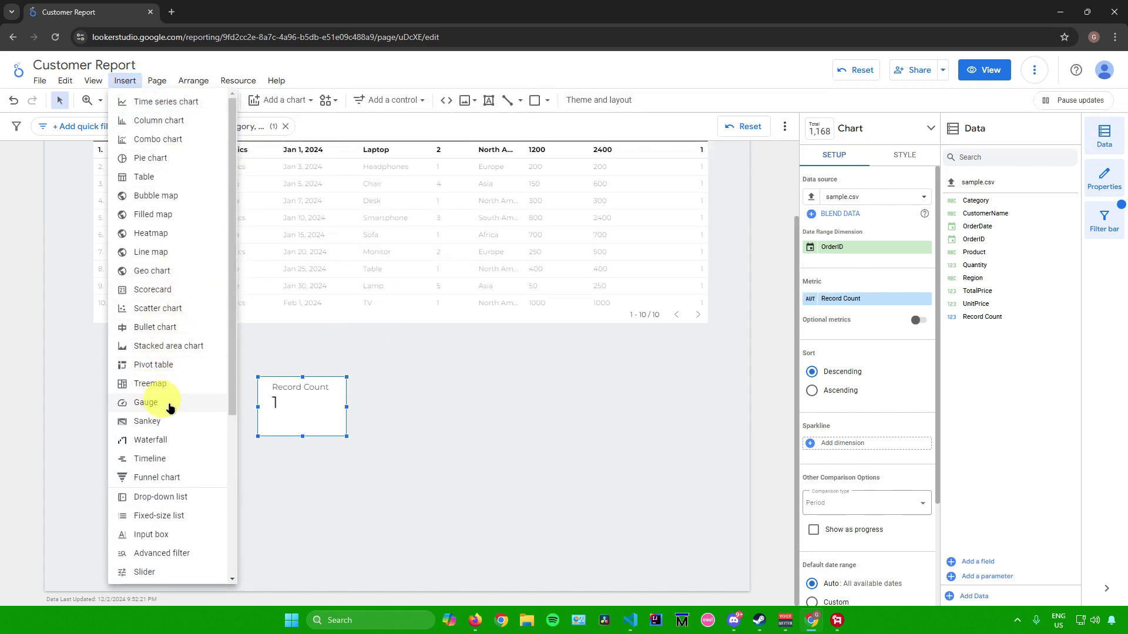
pyautogui.click(153, 289)
pyautogui.click(405, 387)
# Step: Line up the two new scorecards with the TotalPrice card and set their metrics to Region and Quantity respectively
pyautogui.moveTo(314, 403); pyautogui.dragTo(314, 394)
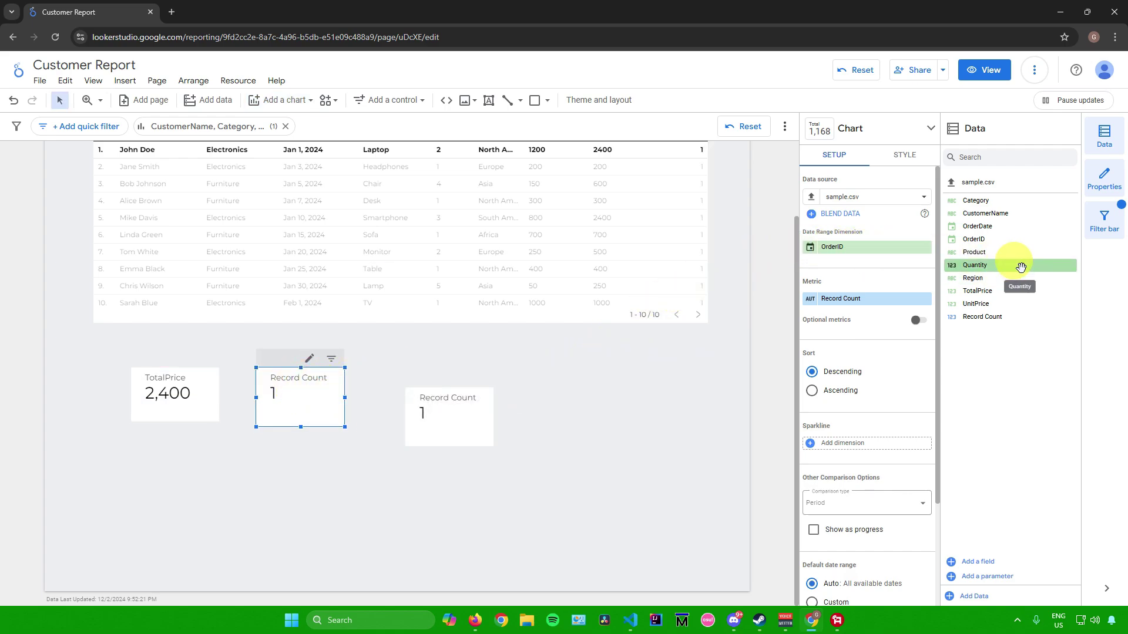
pyautogui.moveTo(993, 278); pyautogui.dragTo(849, 301)
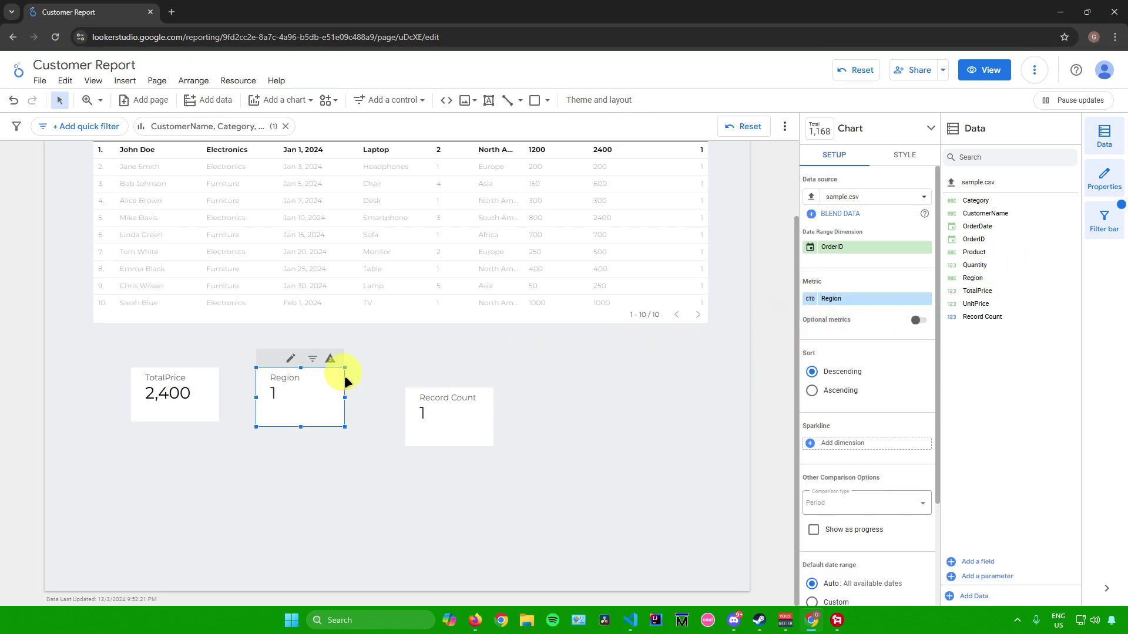
pyautogui.click(400, 359)
pyautogui.moveTo(446, 417); pyautogui.dragTo(414, 395)
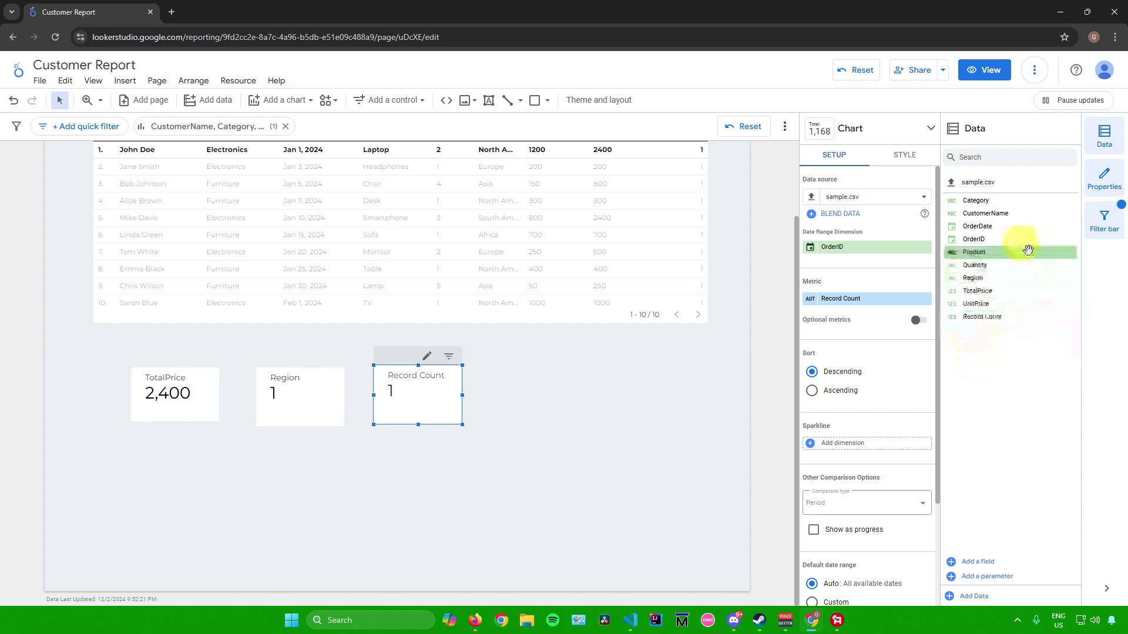
pyautogui.moveTo(992, 267); pyautogui.dragTo(846, 304)
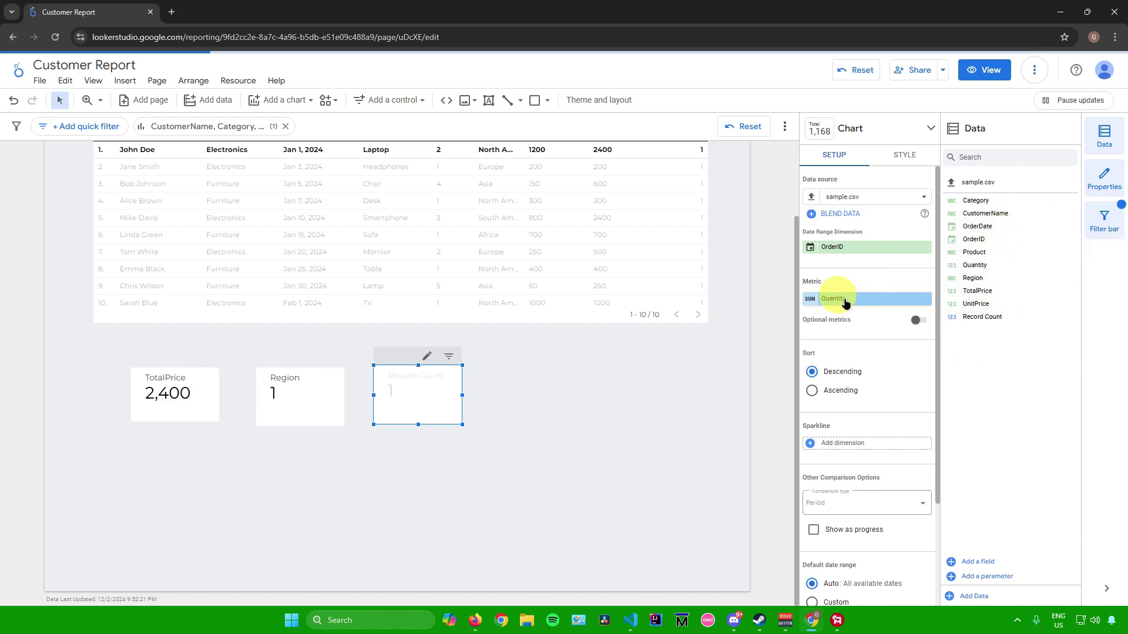
pyautogui.click(536, 400)
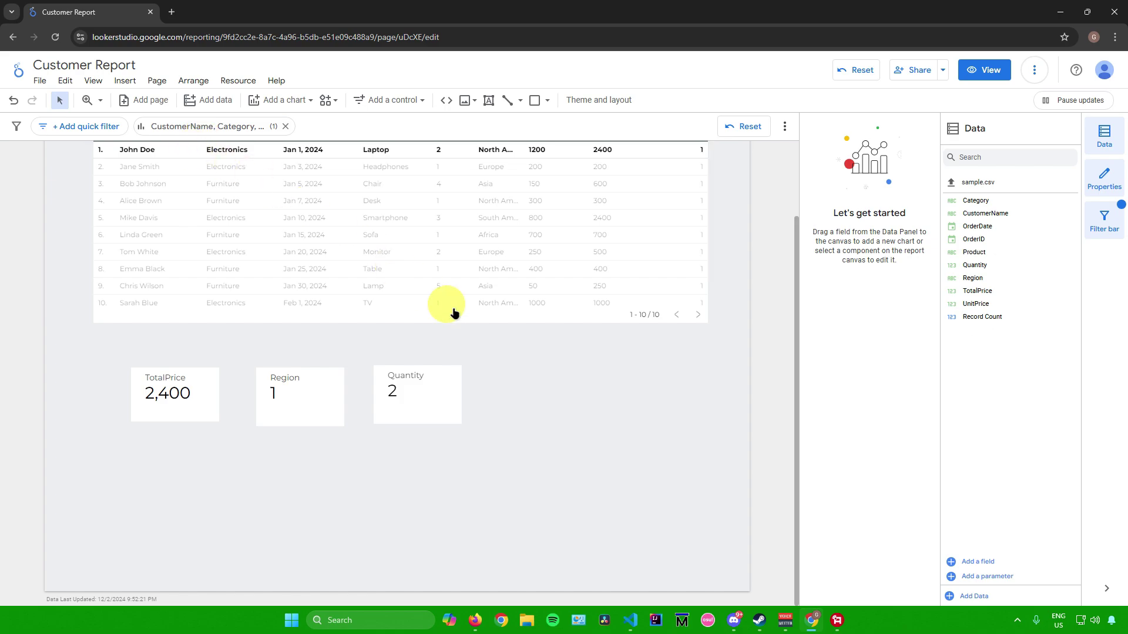
# Step: Examine the charts, controls and other elements that can be inserted, along with the available page operations
pyautogui.click(124, 80)
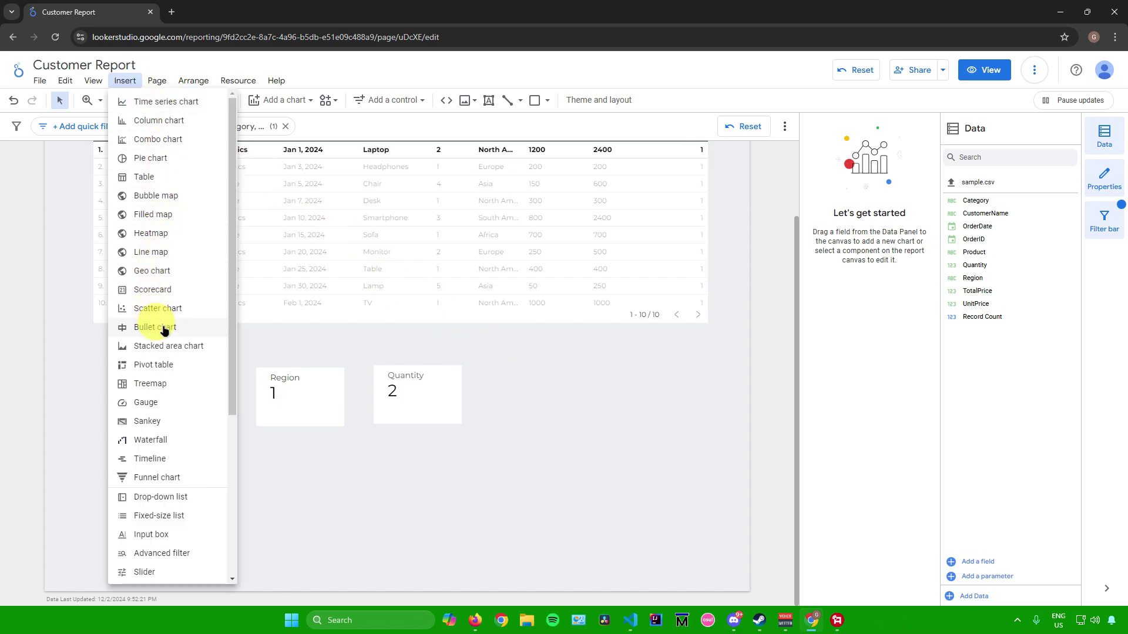
pyautogui.scroll(-4, 164, 330)
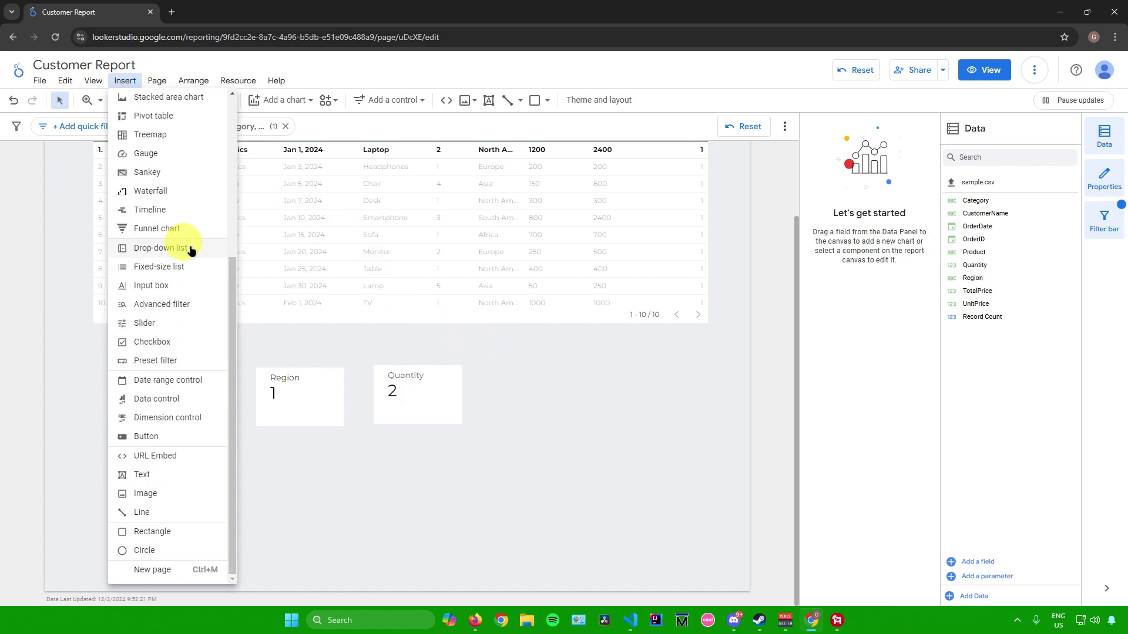
pyautogui.scroll(1, 153, 405)
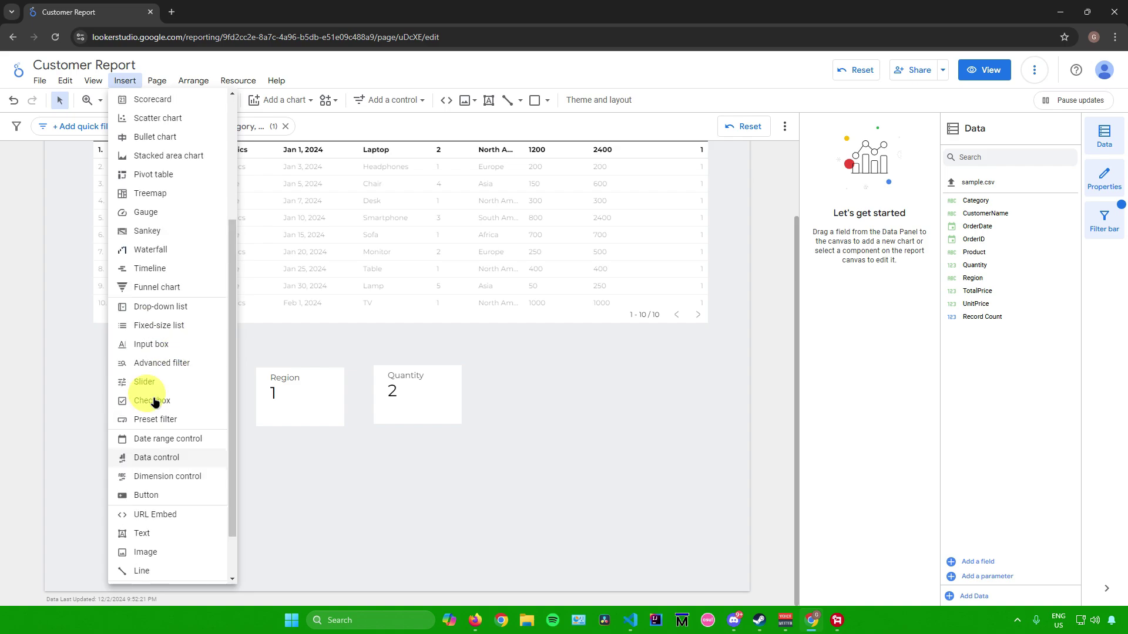
pyautogui.scroll(-1, 154, 407)
pyautogui.scroll(4, 166, 470)
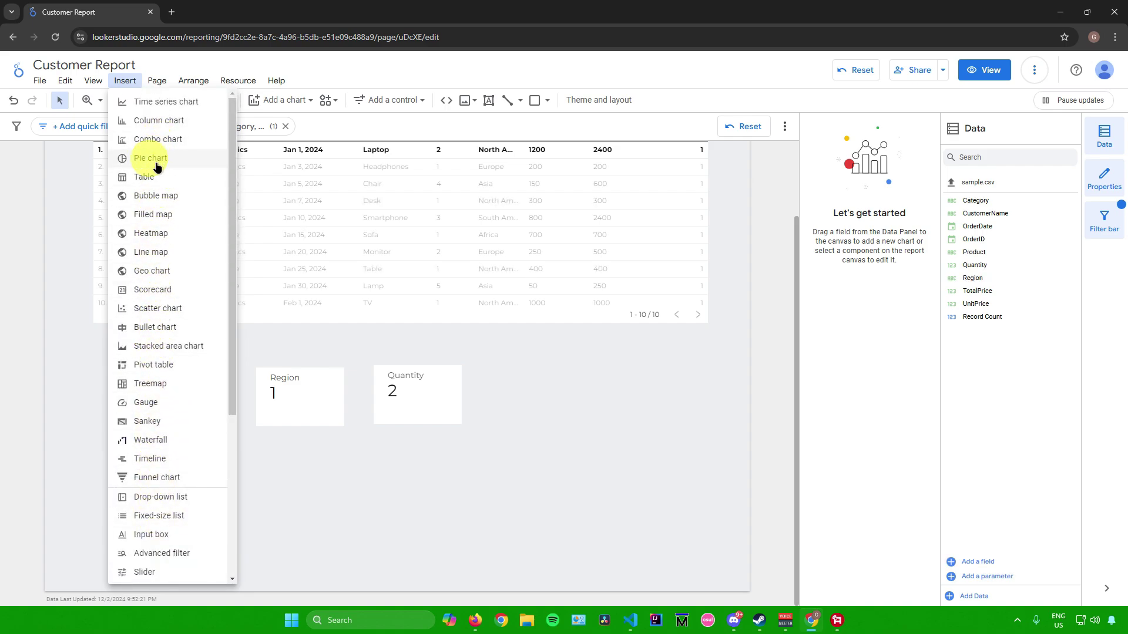
pyautogui.click(152, 289)
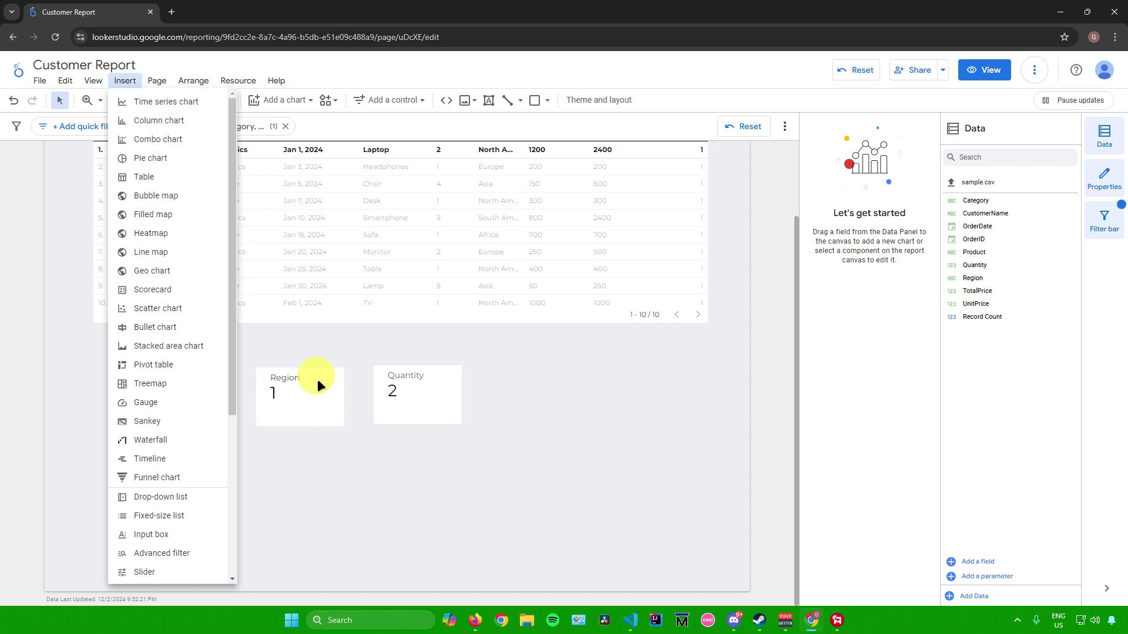
pyautogui.click(158, 81)
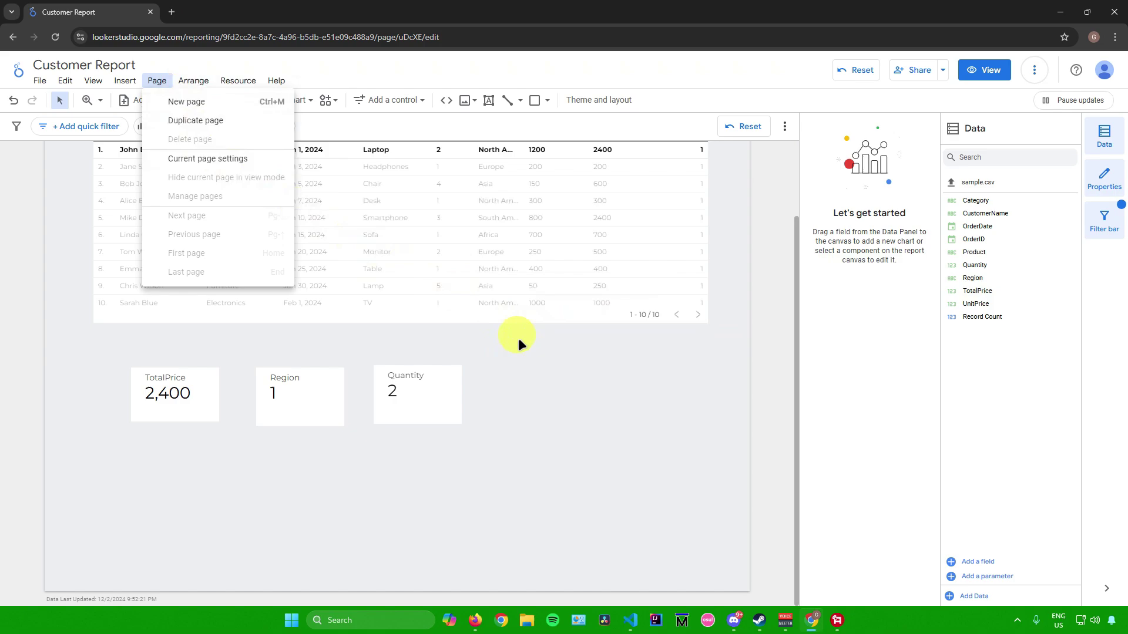
pyautogui.click(624, 410)
# Step: Add a new blank page to the report
pyautogui.scroll(2, 622, 409)
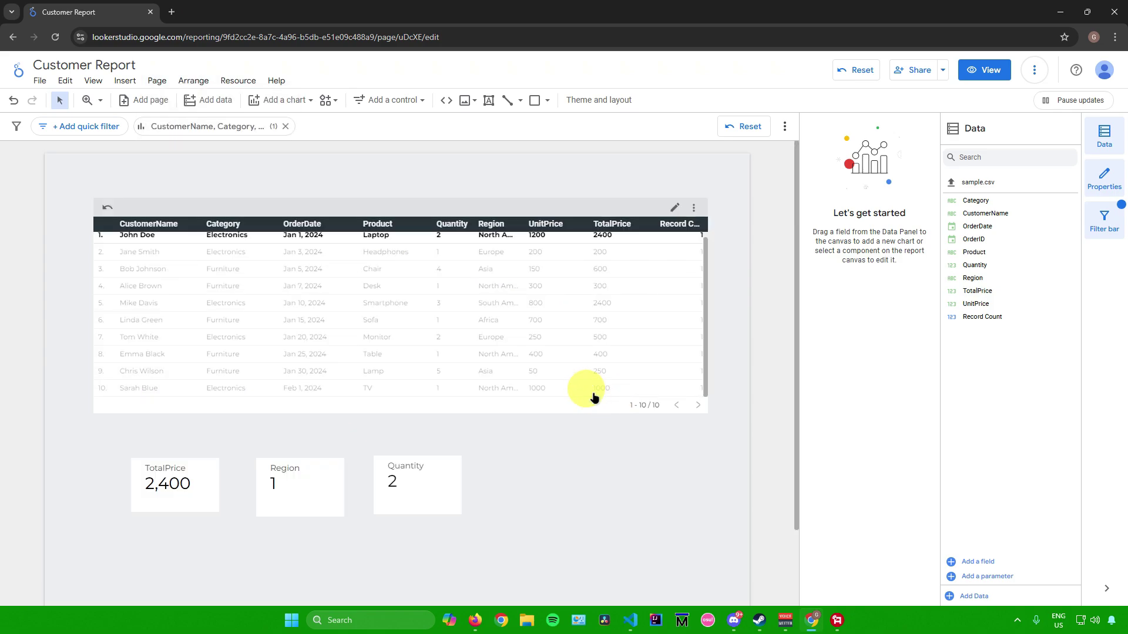
pyautogui.scroll(-2, 584, 390)
pyautogui.click(158, 81)
pyautogui.click(197, 103)
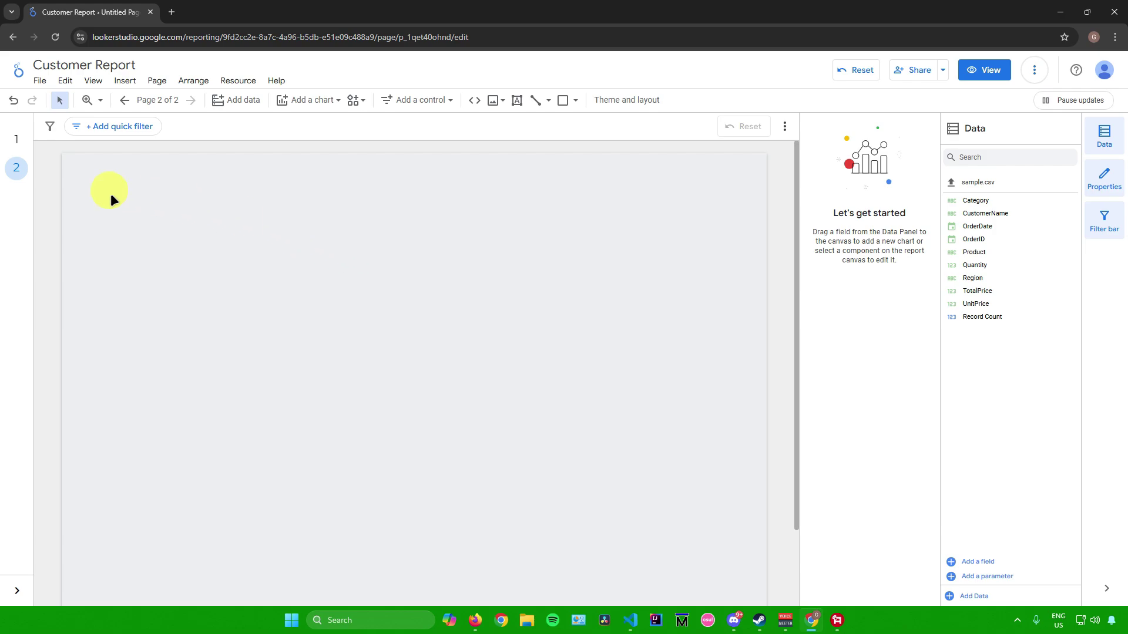
# Step: Switch back and forth between the report's two pages, return to page 1 and review the page management options
pyautogui.click(15, 140)
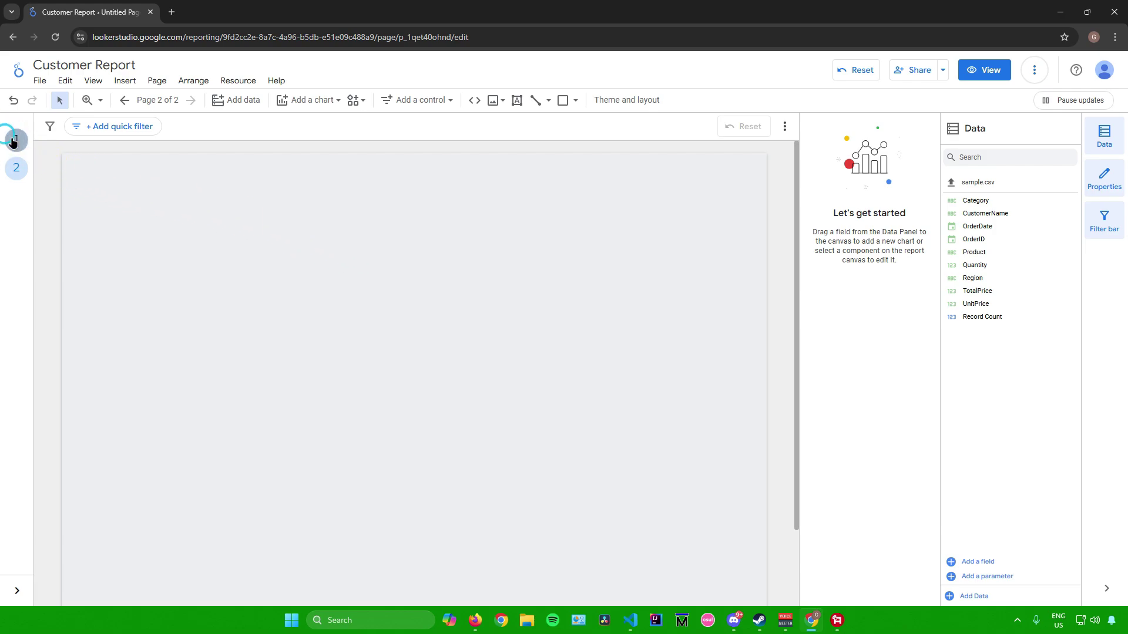
pyautogui.click(16, 168)
pyautogui.click(14, 140)
pyautogui.click(15, 140)
pyautogui.click(16, 168)
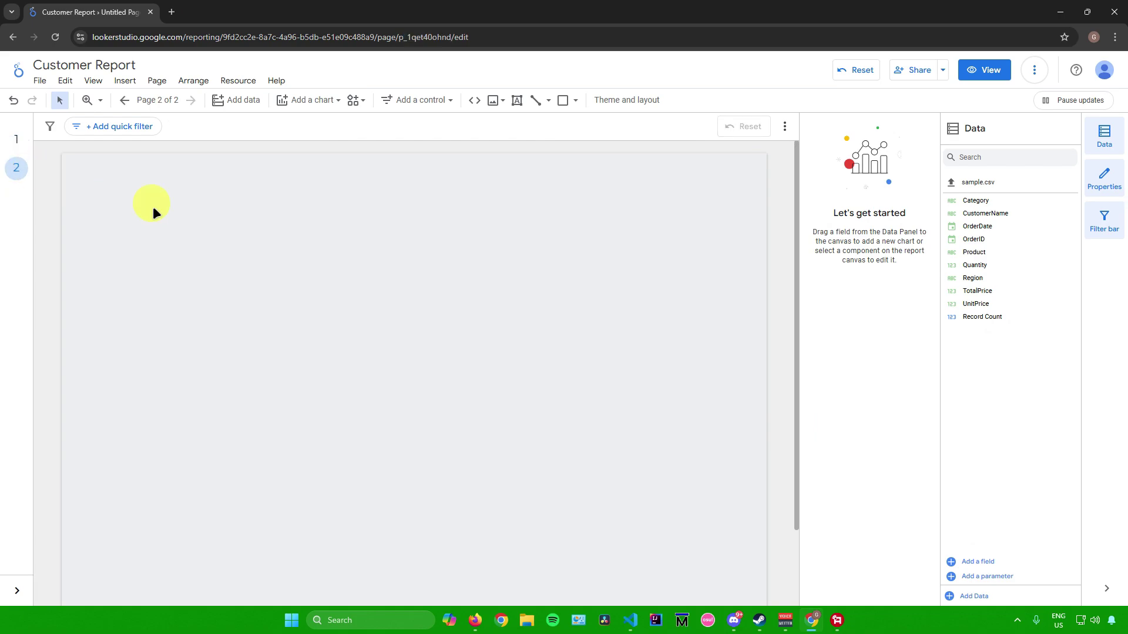
pyautogui.click(16, 144)
pyautogui.click(160, 81)
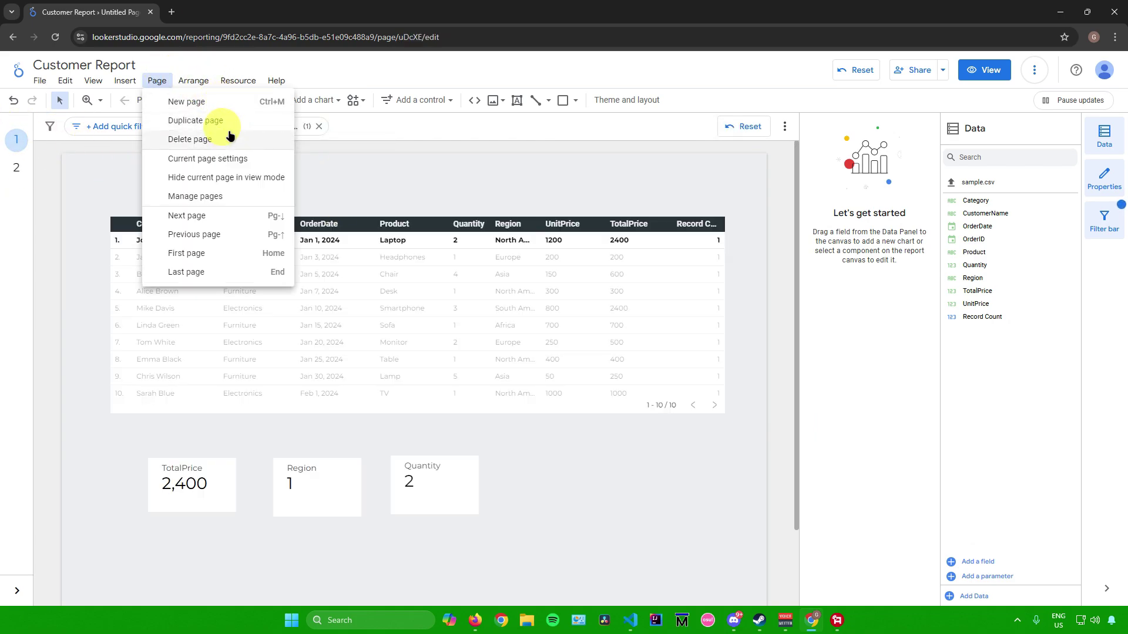
pyautogui.click(160, 81)
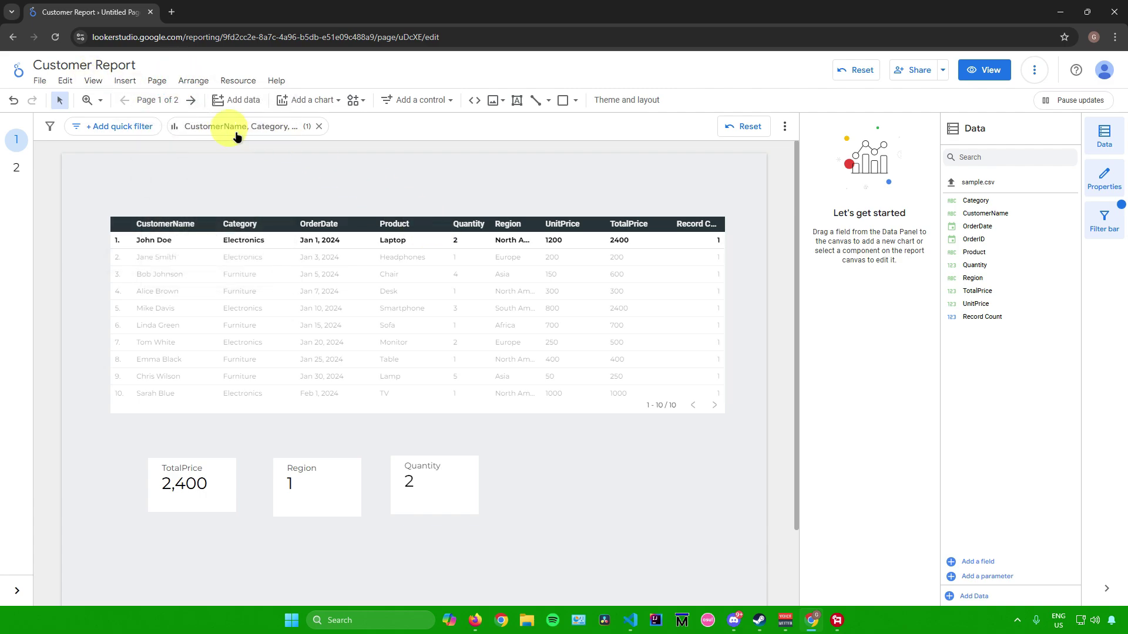
# Step: Review the snapping options and set the report's grid size to 40
pyautogui.click(93, 81)
pyautogui.moveTo(171, 128)
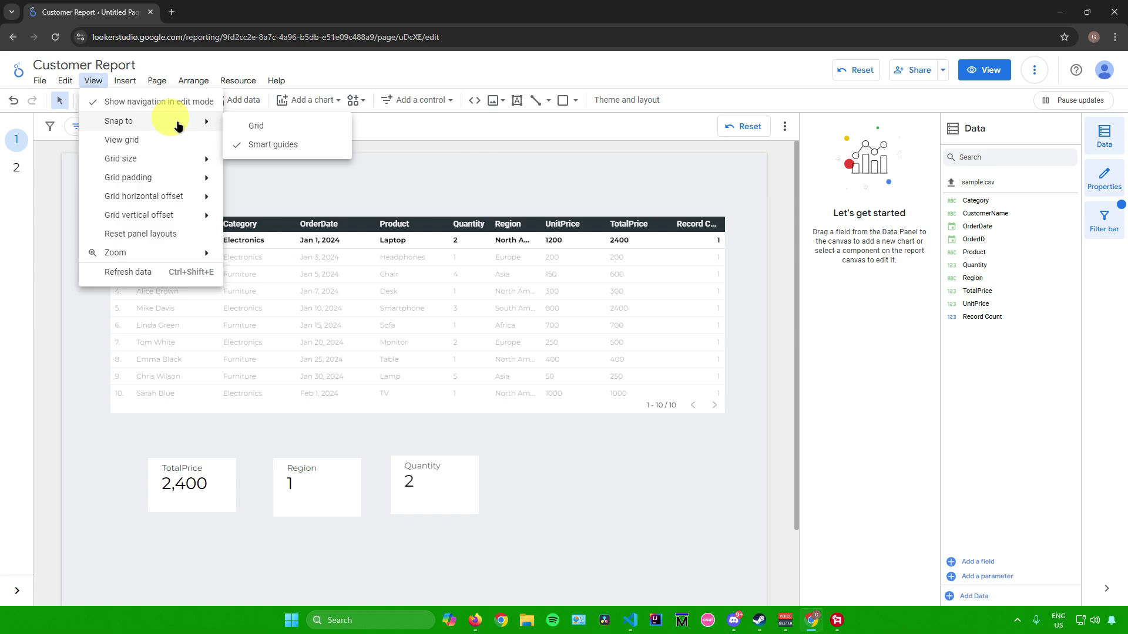
pyautogui.moveTo(134, 157)
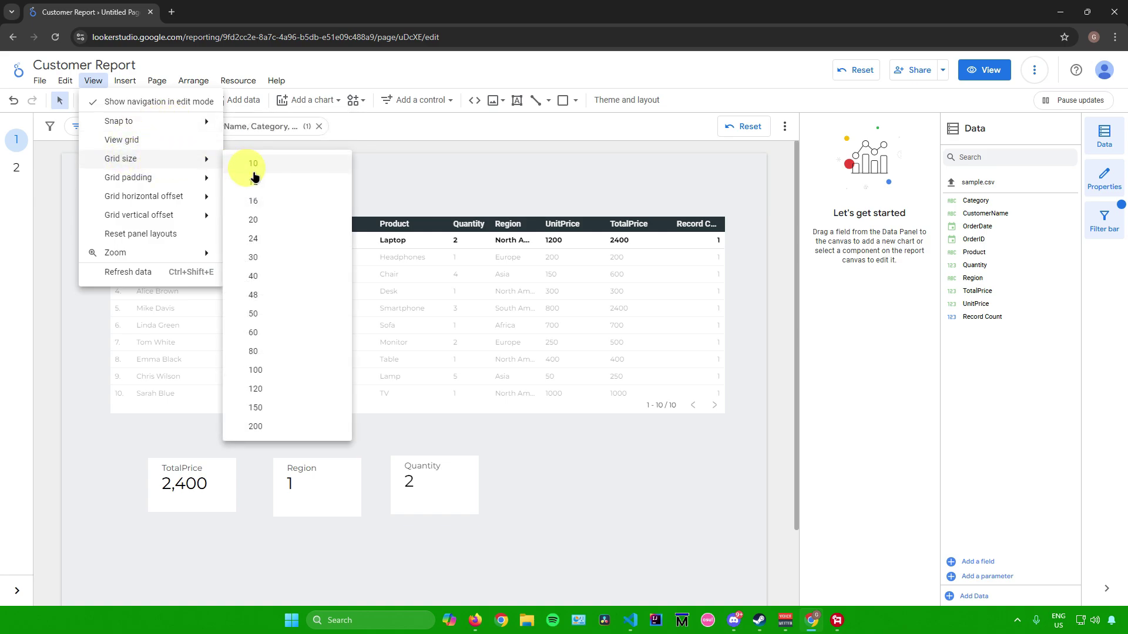
pyautogui.click(268, 276)
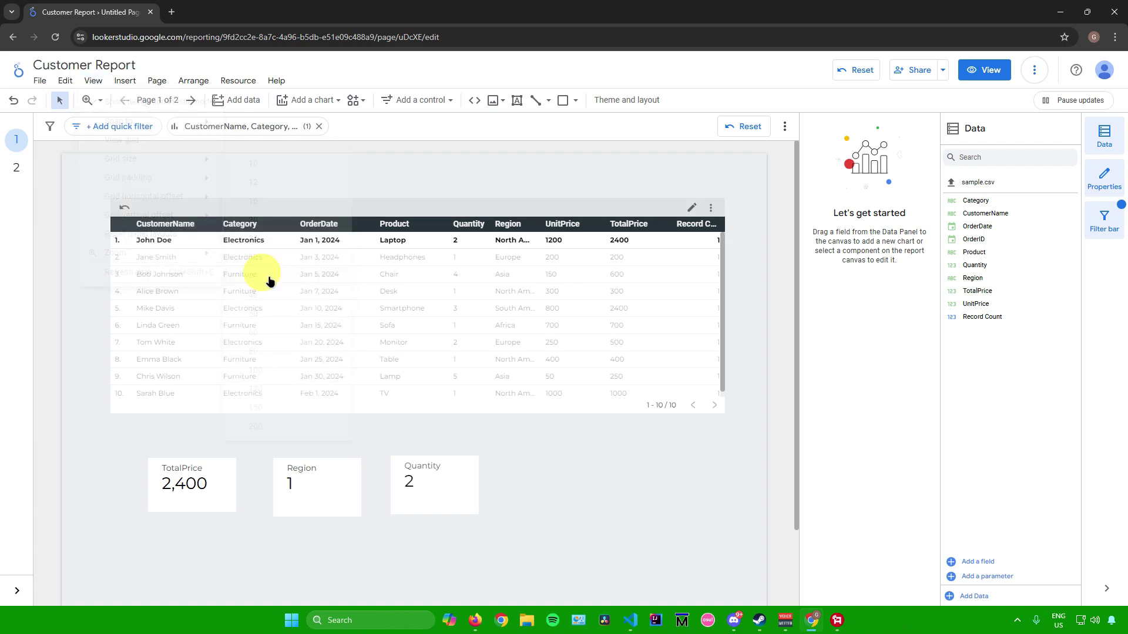
# Step: Examine the grid padding, grid offset and zoom settings, the editing, resource and help options, and page 1's layout
pyautogui.click(94, 81)
pyautogui.moveTo(147, 179)
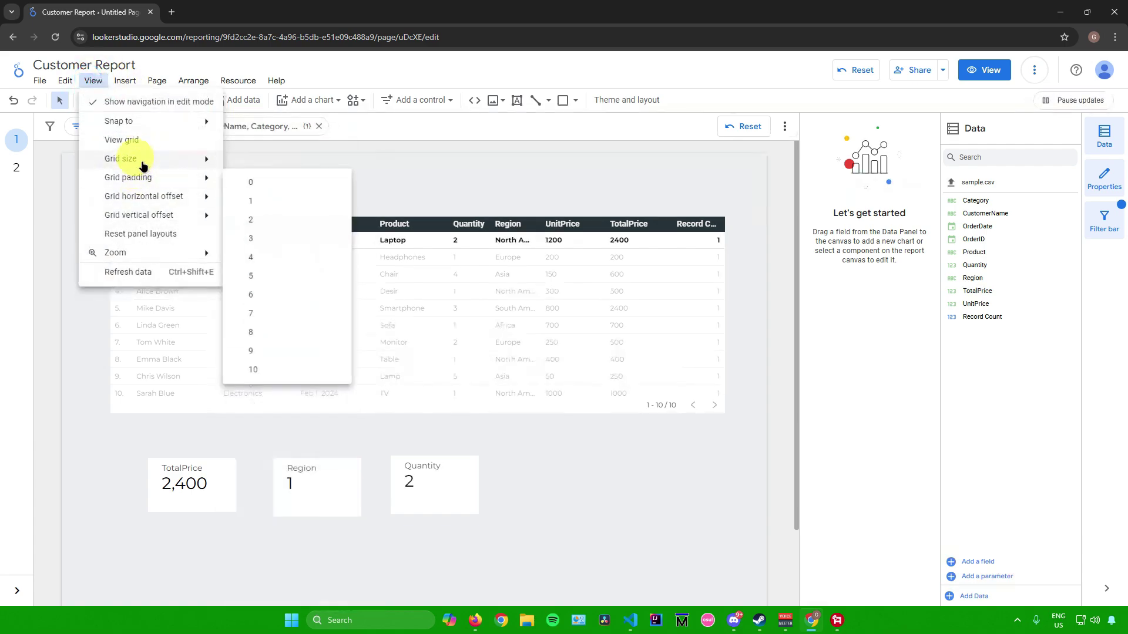
pyautogui.moveTo(171, 194)
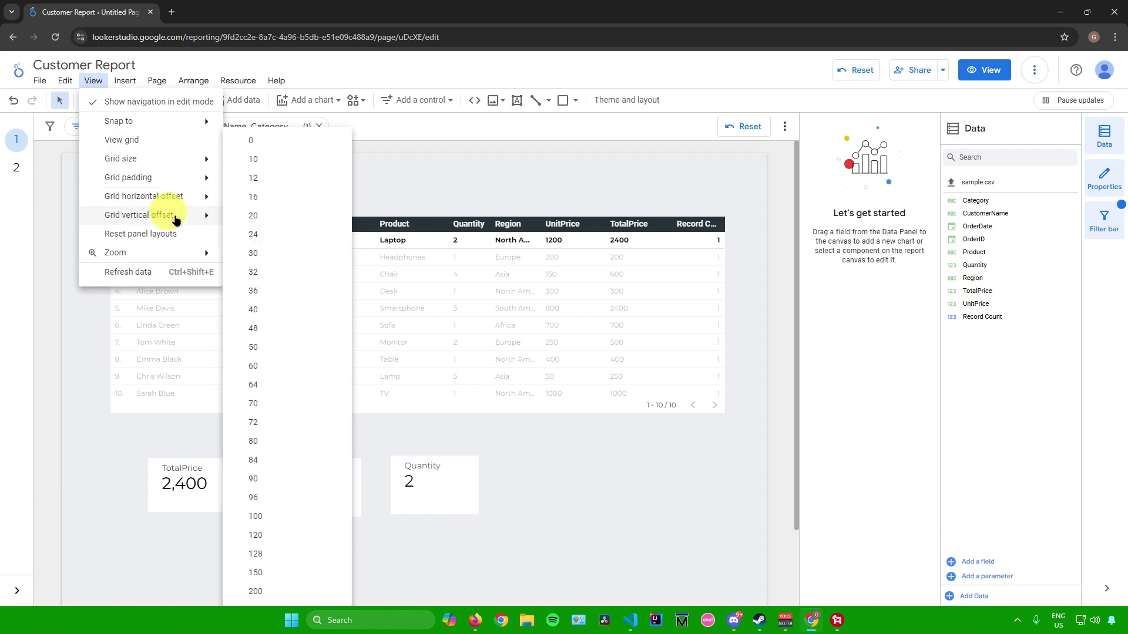
pyautogui.moveTo(136, 255)
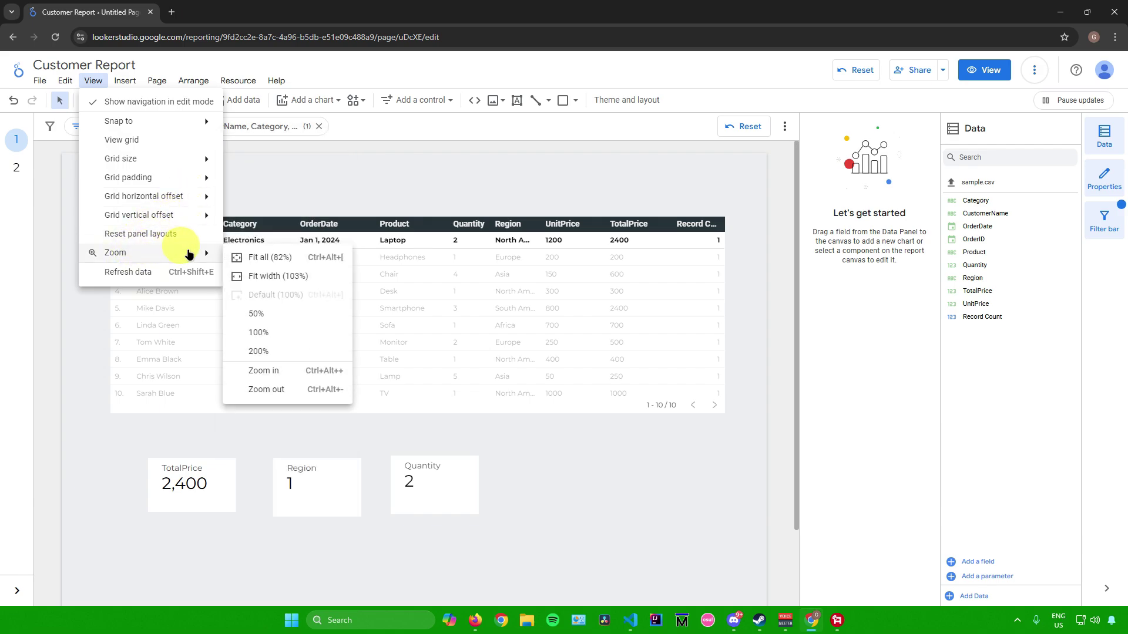
pyautogui.click(65, 81)
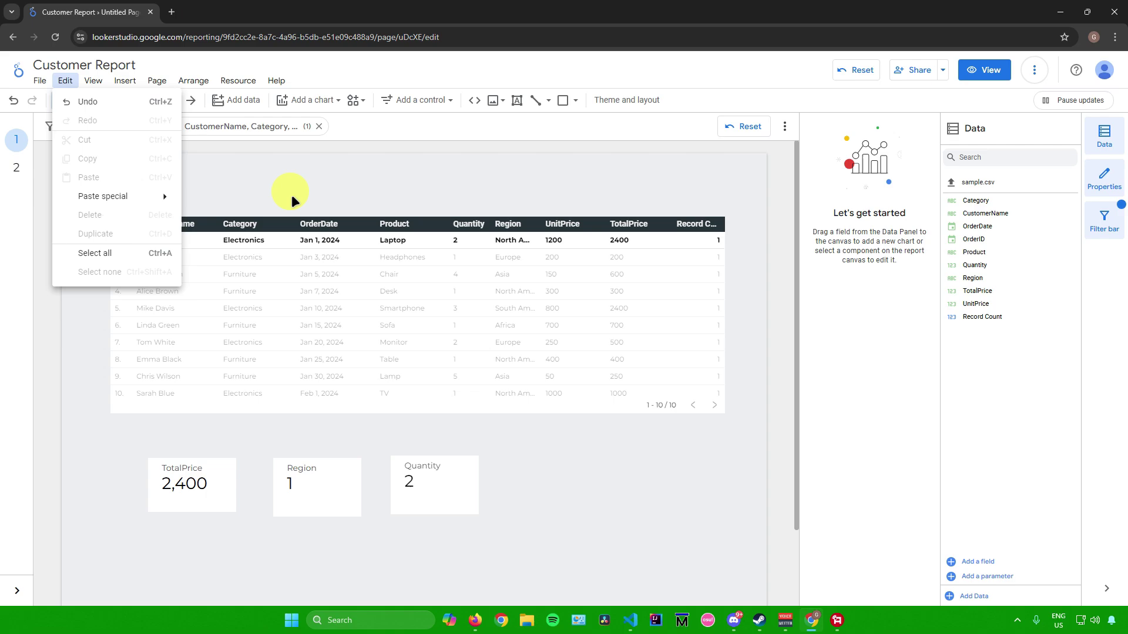
pyautogui.click(238, 81)
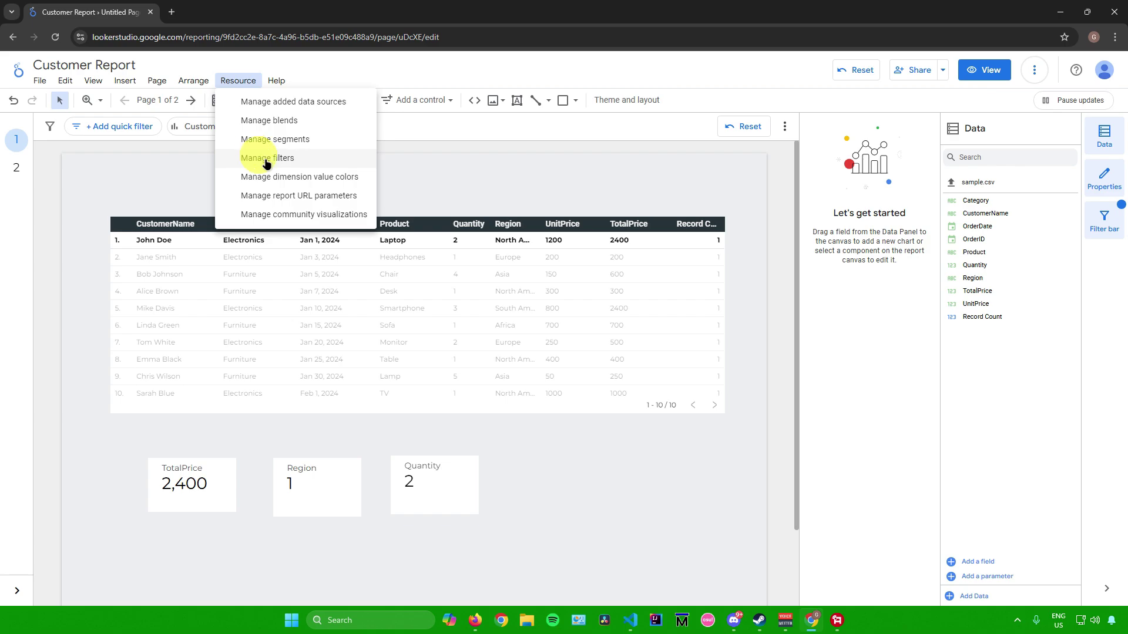
pyautogui.click(274, 81)
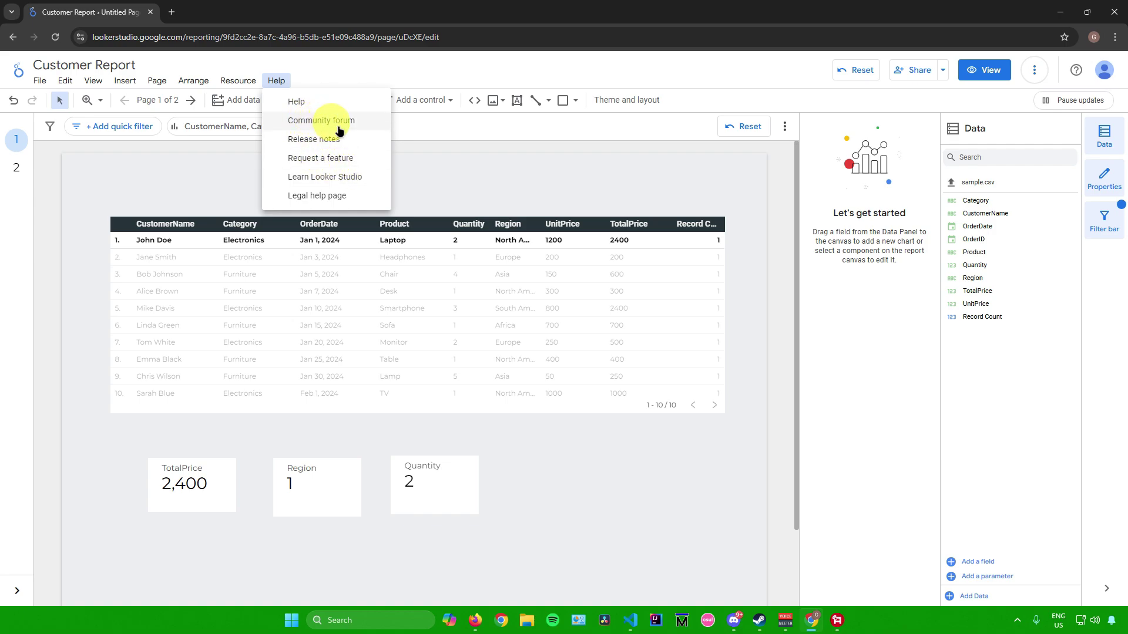
pyautogui.click(460, 183)
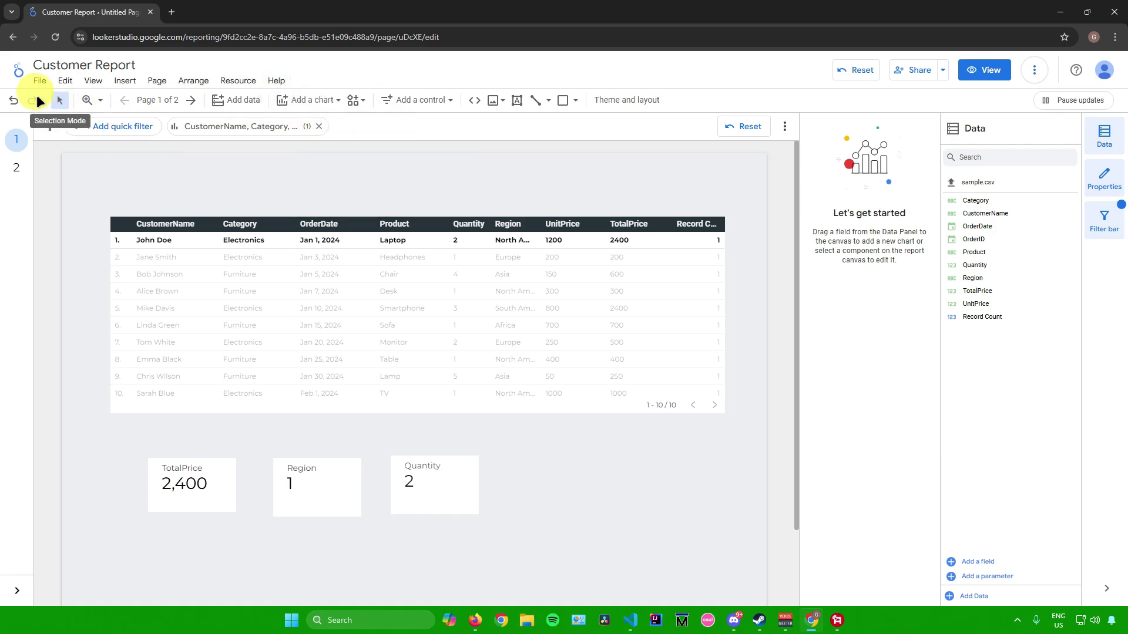
pyautogui.scroll(-1, 421, 242)
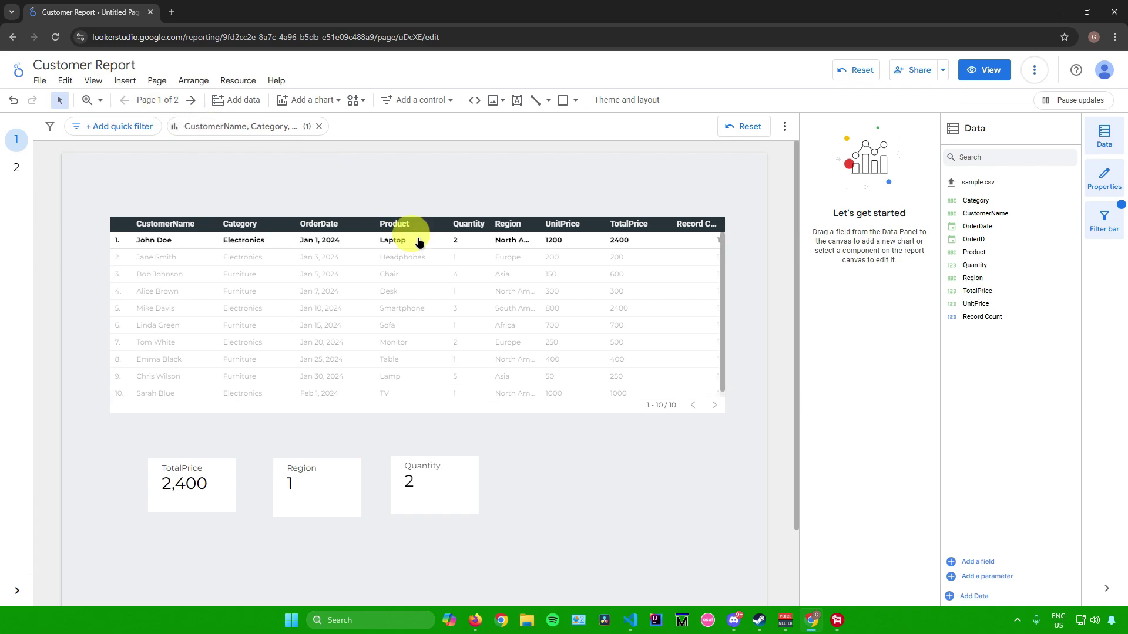
pyautogui.scroll(-2, 372, 196)
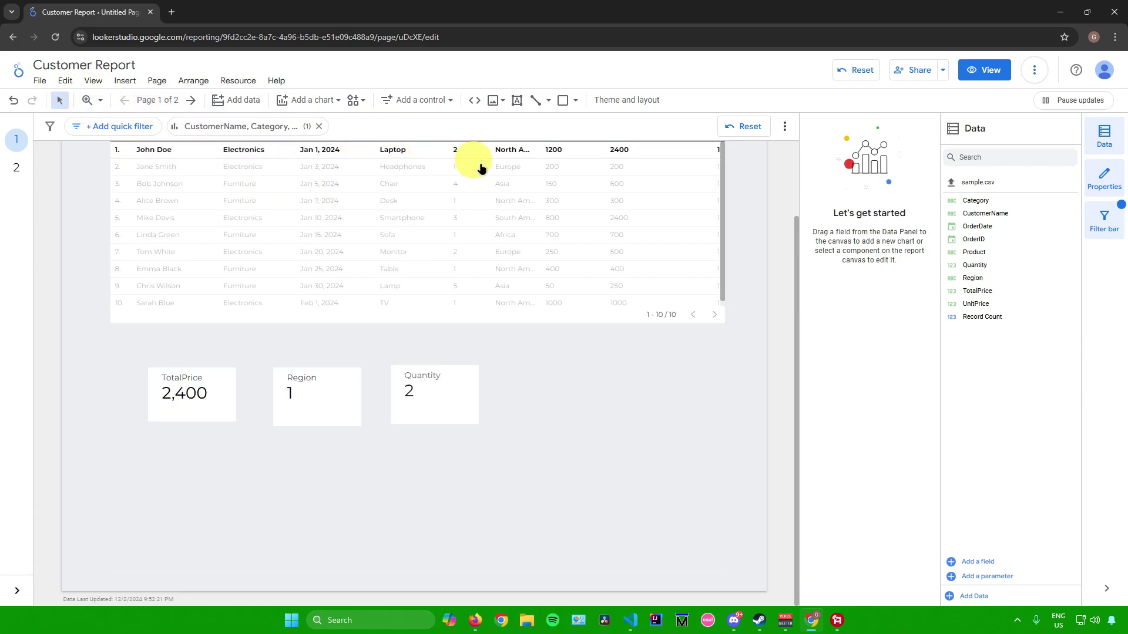
# Step: Open the report's sharing settings and review how to add people or groups and which access roles are available
pyautogui.click(905, 70)
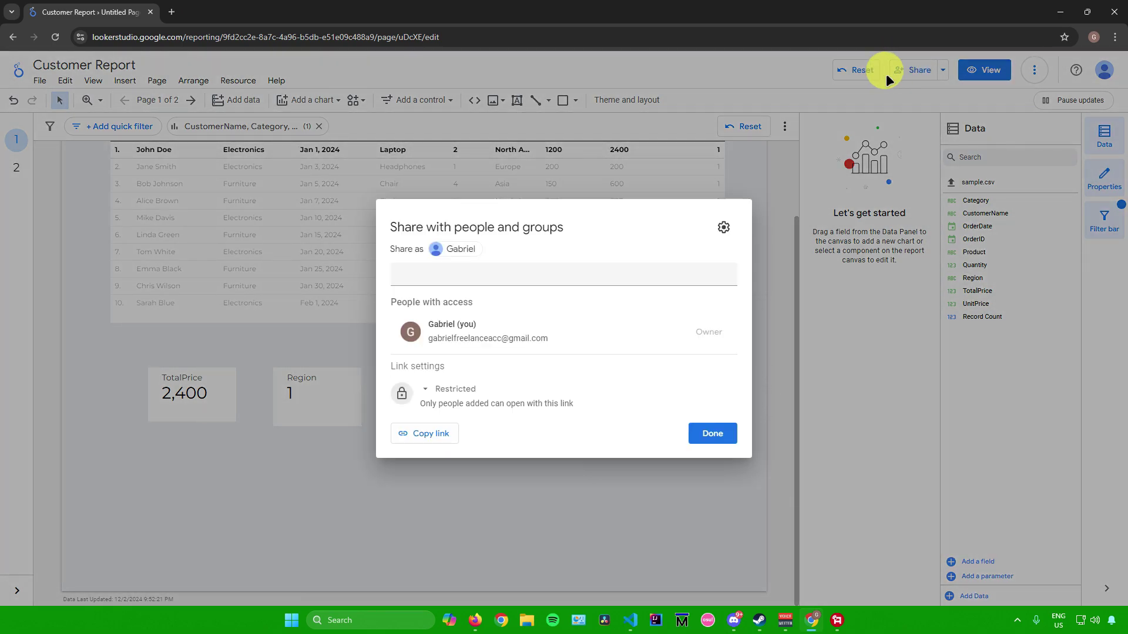
pyautogui.click(453, 271)
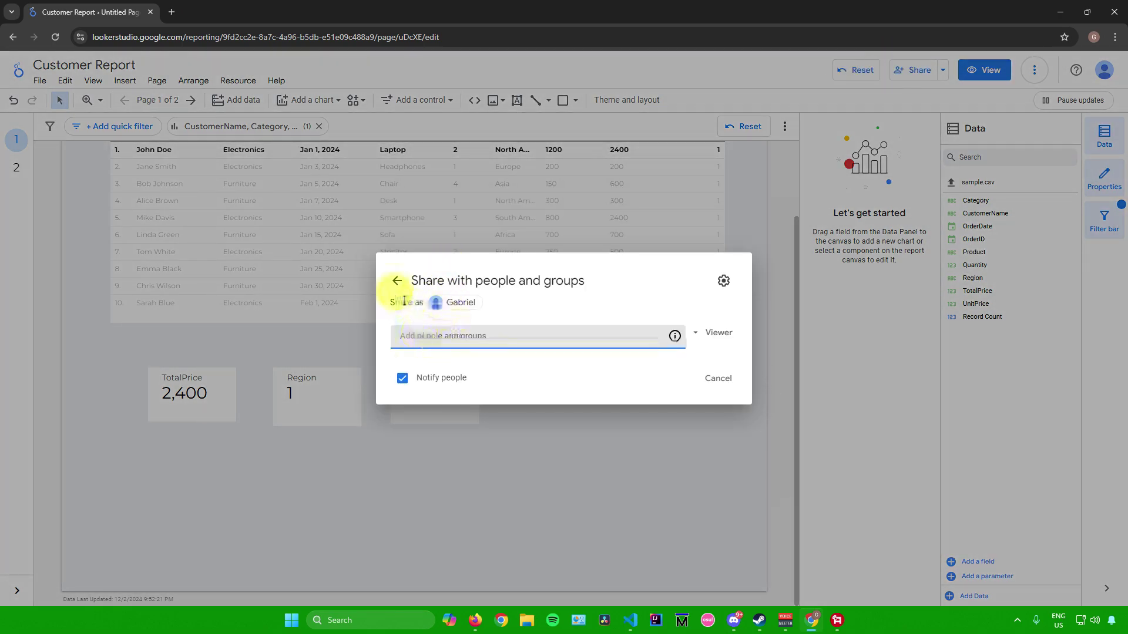
pyautogui.click(396, 281)
pyautogui.click(466, 267)
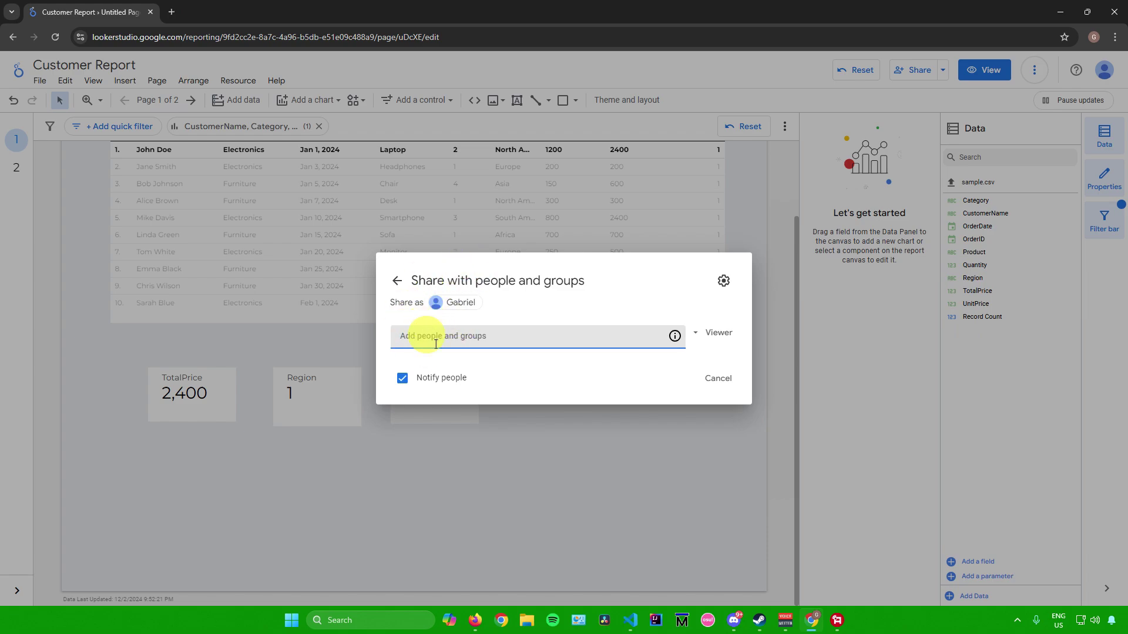
pyautogui.click(712, 333)
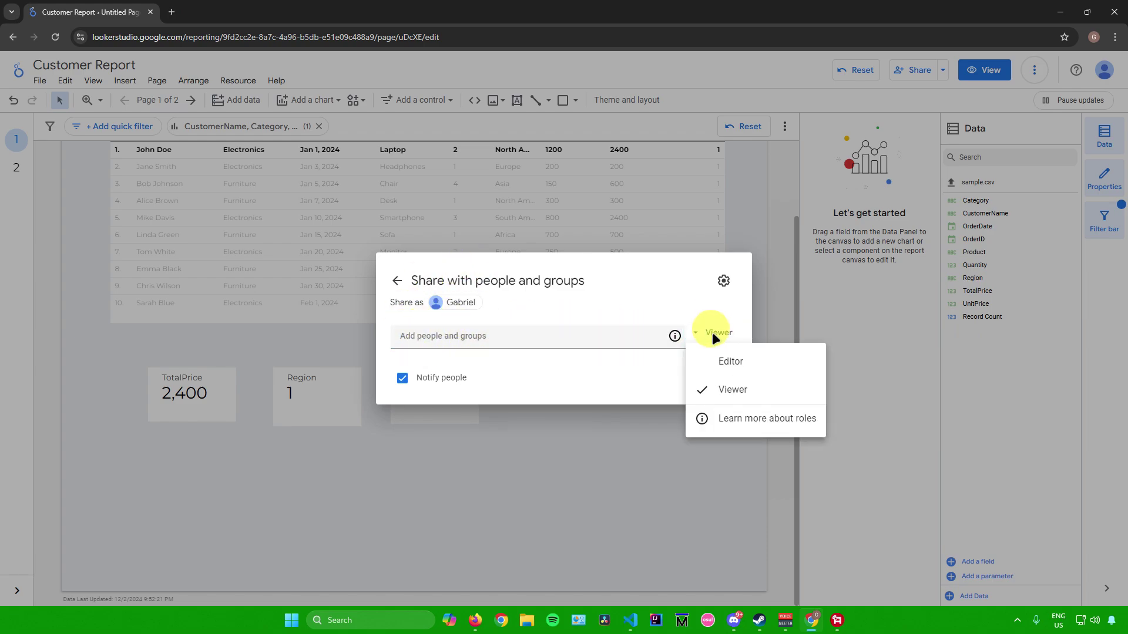
pyautogui.click(408, 305)
pyautogui.click(395, 282)
# Step: Review the link access levels in the sharing settings, then close them without changing the access
pyautogui.click(411, 394)
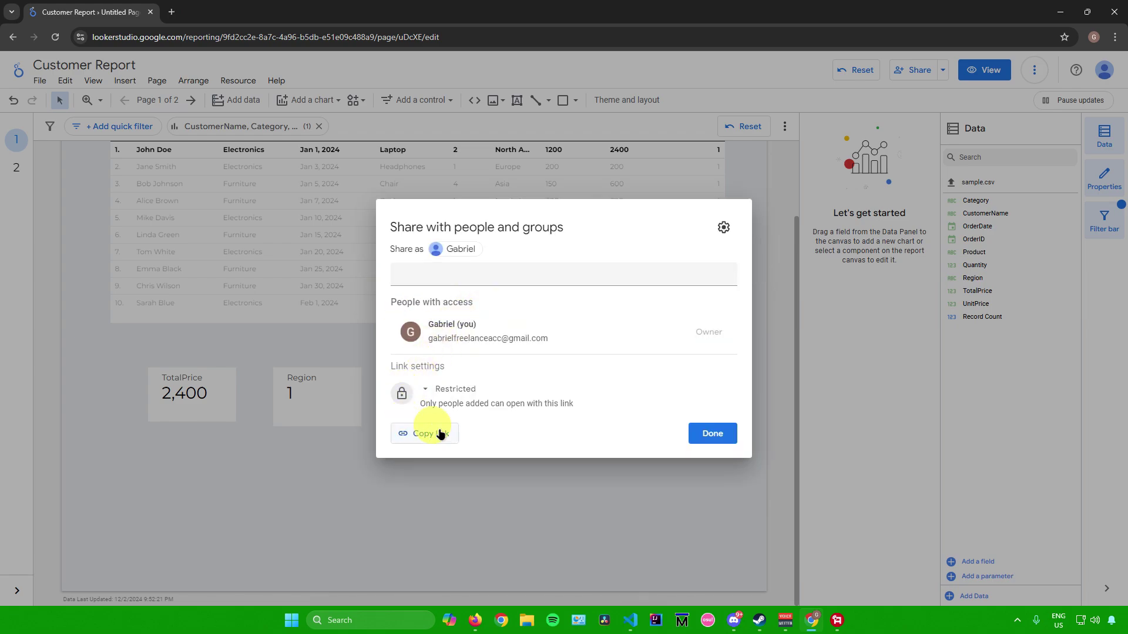
pyautogui.click(429, 390)
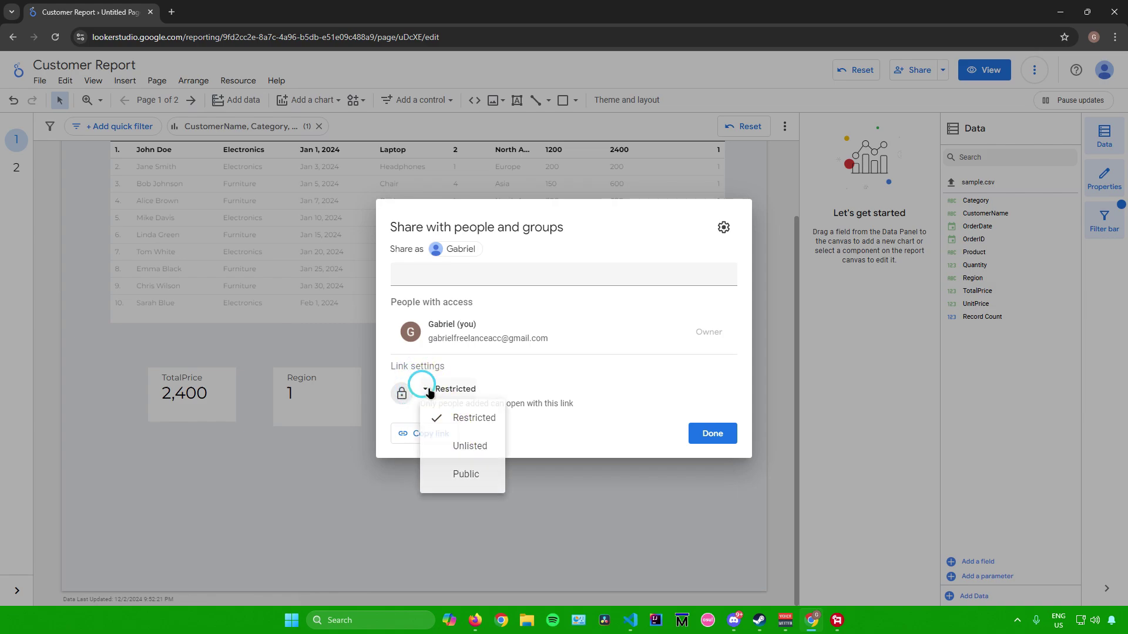
pyautogui.click(405, 432)
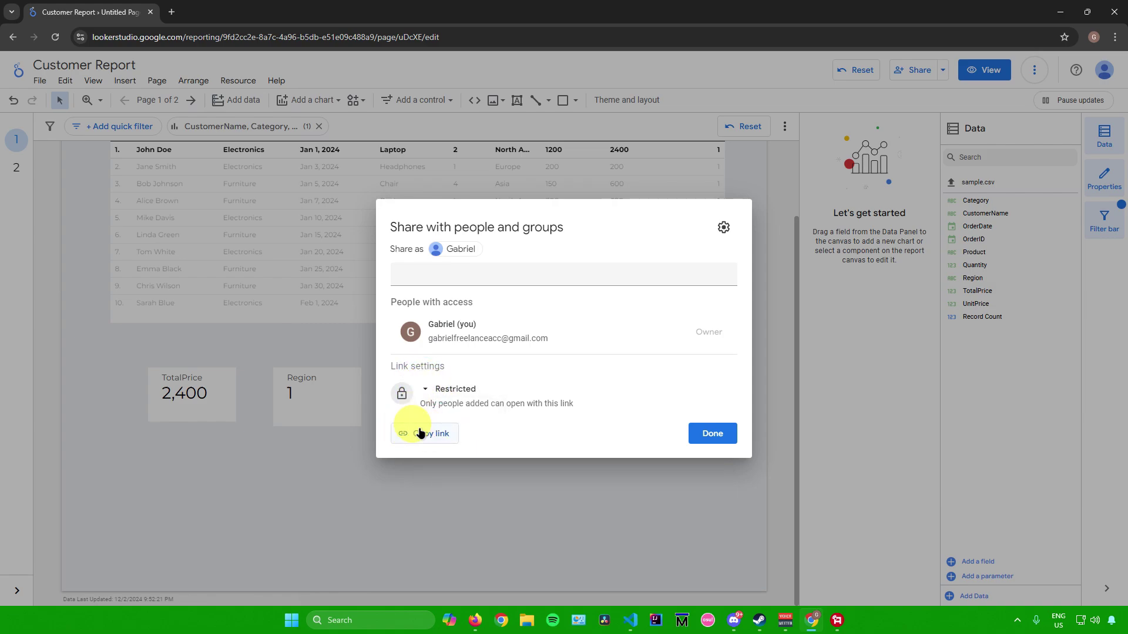
pyautogui.click(578, 517)
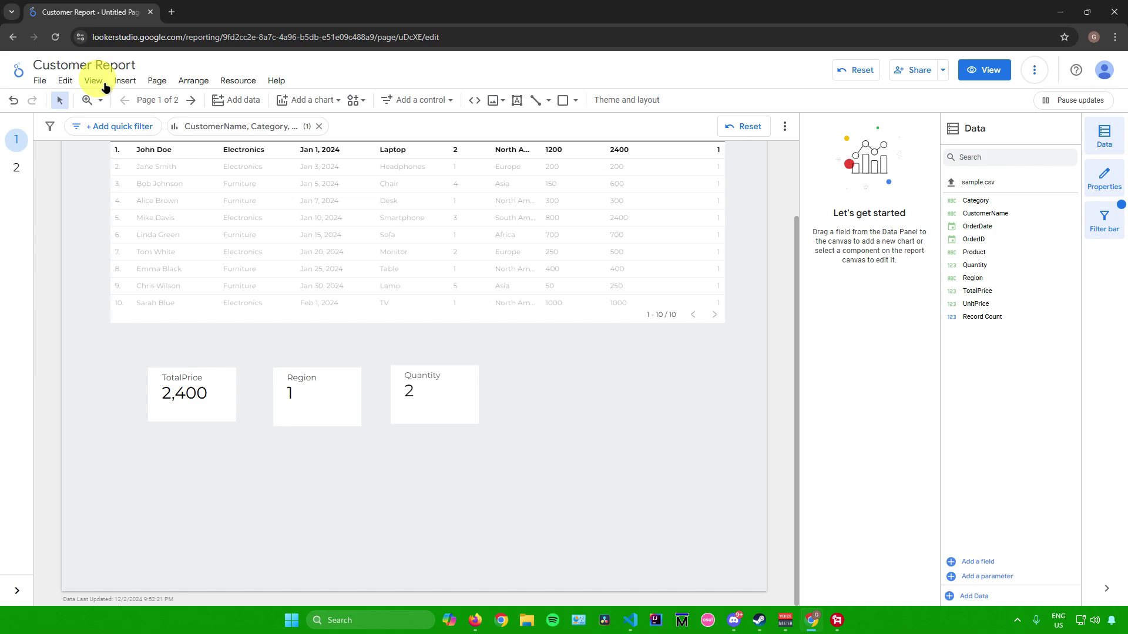
# Step: Review the report's file-level options, including version history and download, and return to the customer table on page 1
pyautogui.click(39, 81)
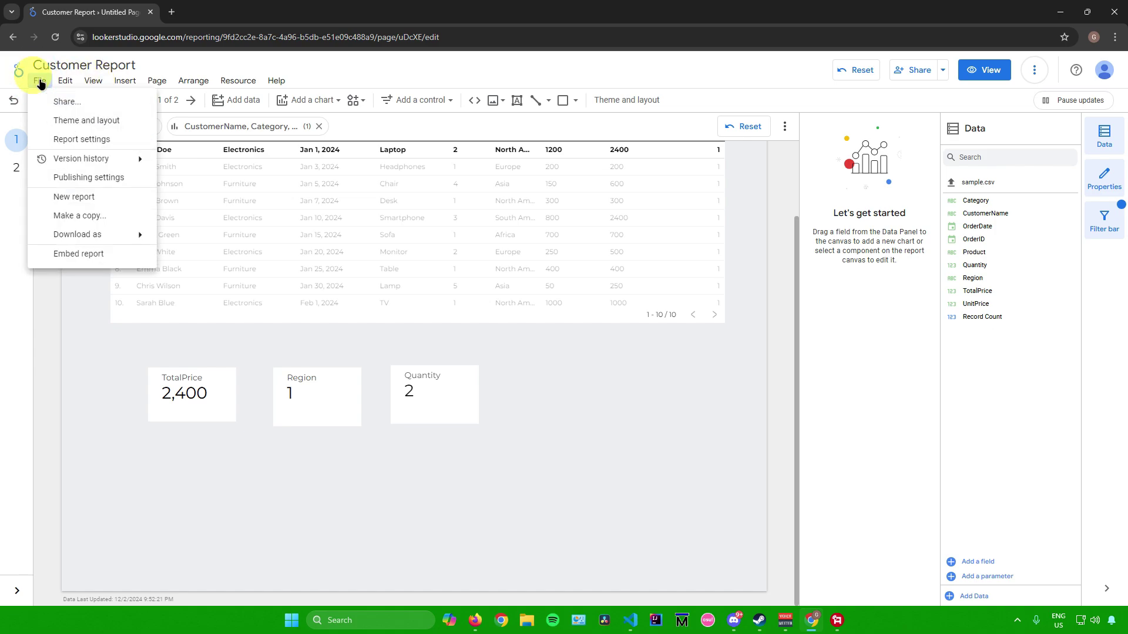
pyautogui.moveTo(118, 230)
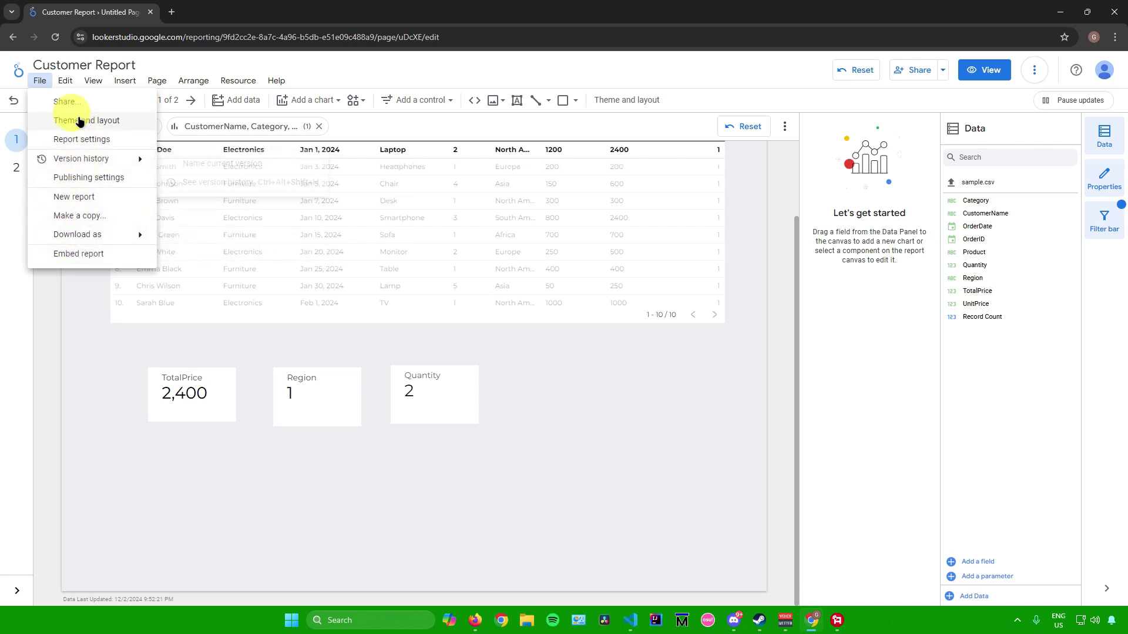
pyautogui.click(569, 410)
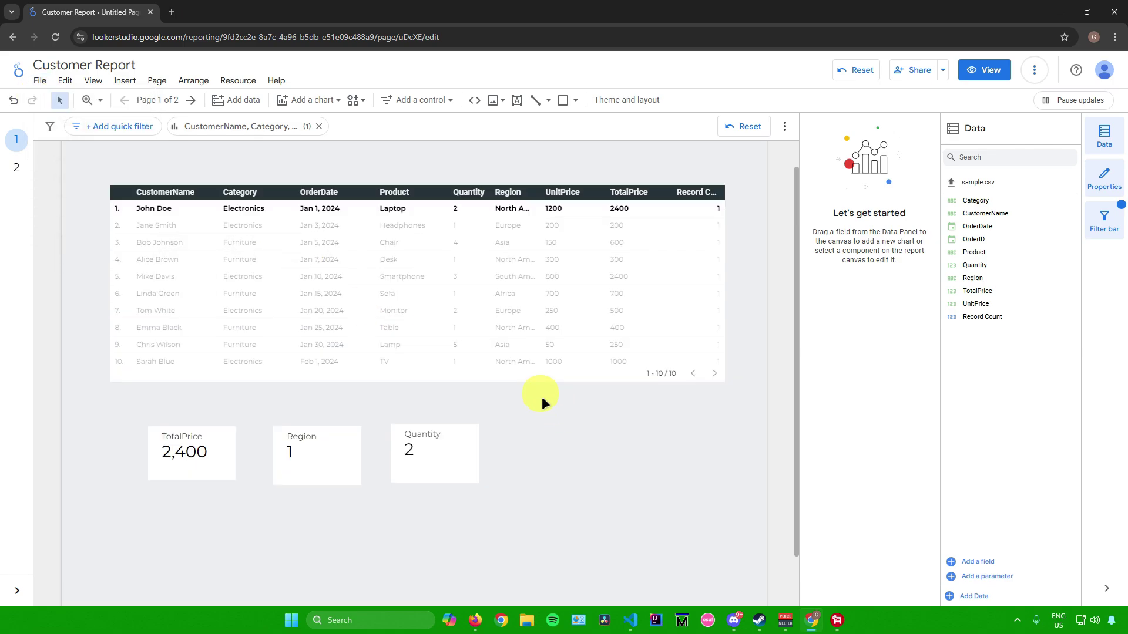
pyautogui.scroll(2, 542, 396)
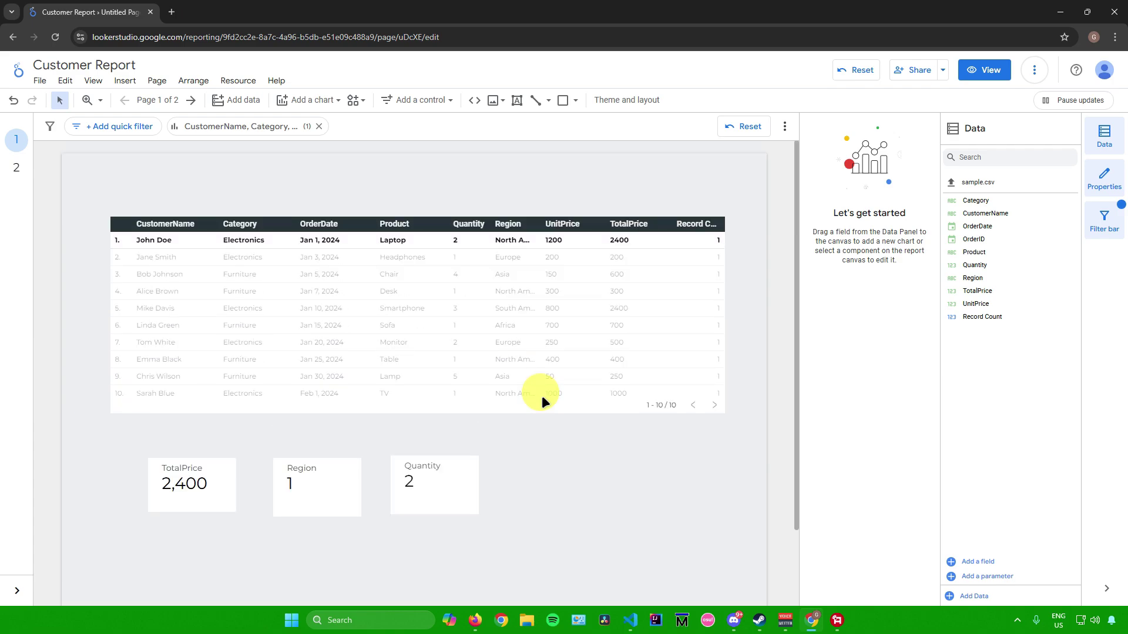